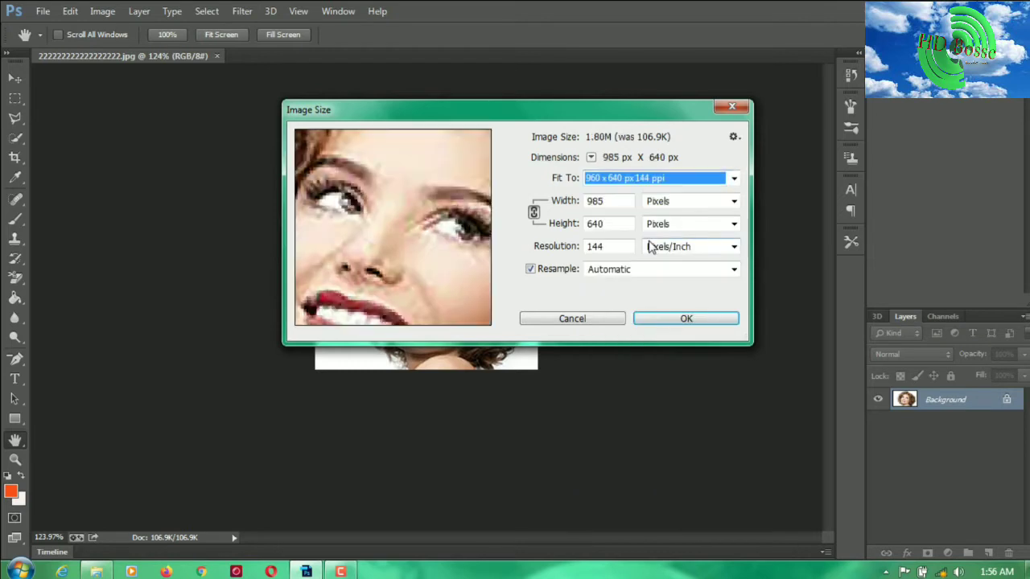
# Resize the image to 640 px wide by 416 px high at 144 pixels/inch with Automatic resampling.
pyautogui.doubleClick(597, 205)
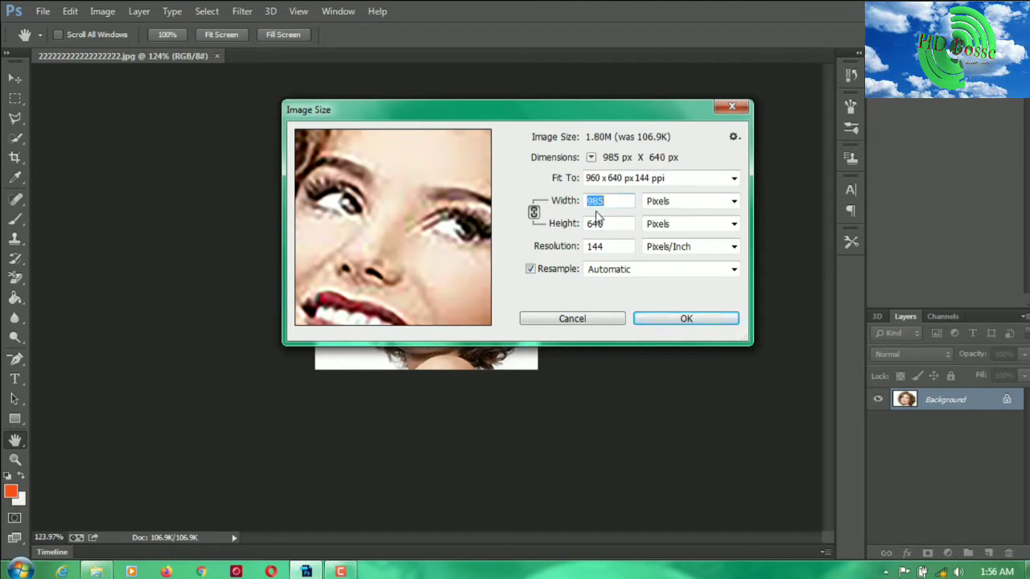
pyautogui.write('640')
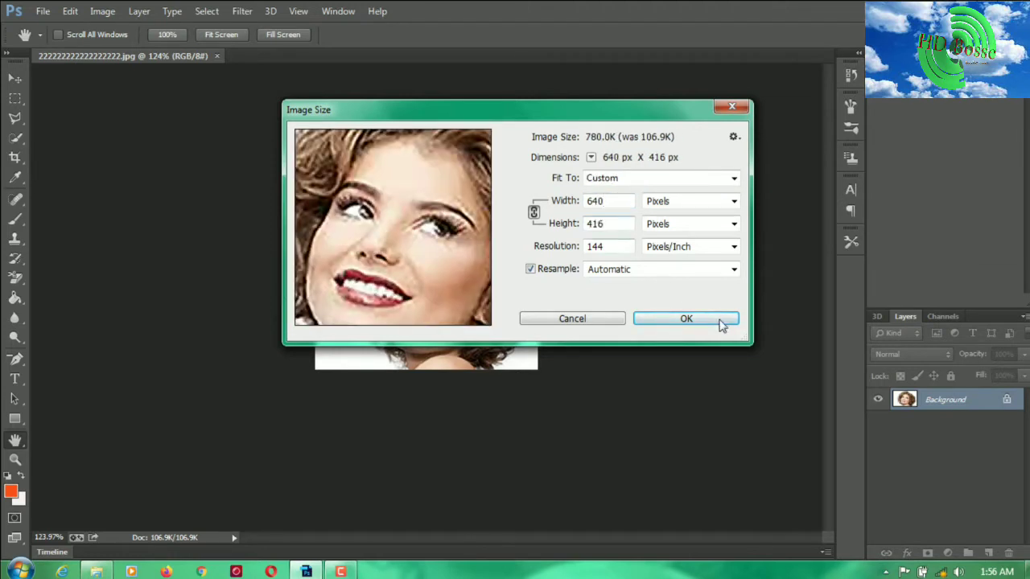
pyautogui.click(703, 320)
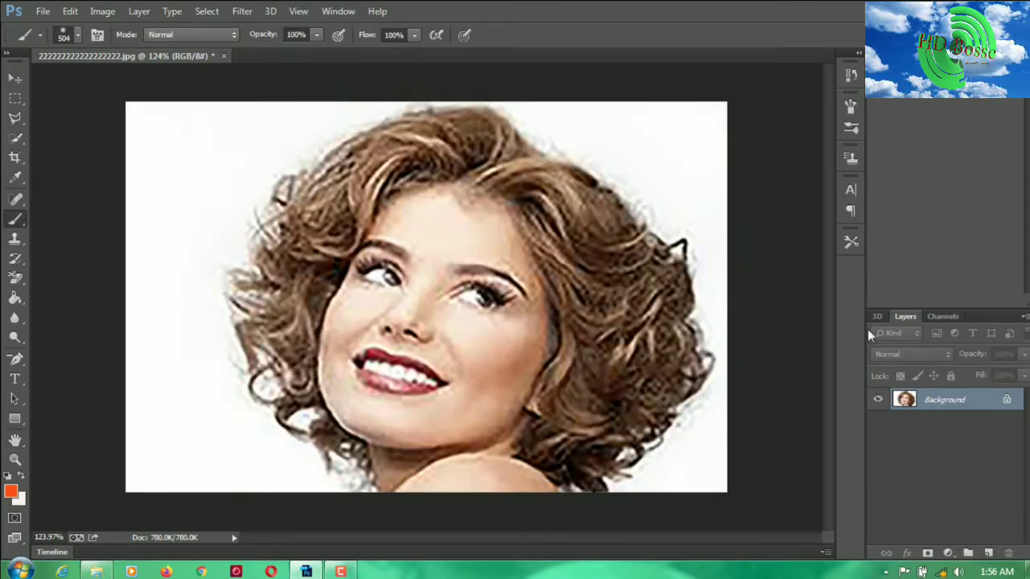
# Compare the colour channels of the portrait and duplicate the Blue channel.
pyautogui.click(942, 317)
pyautogui.click(933, 398)
pyautogui.click(931, 378)
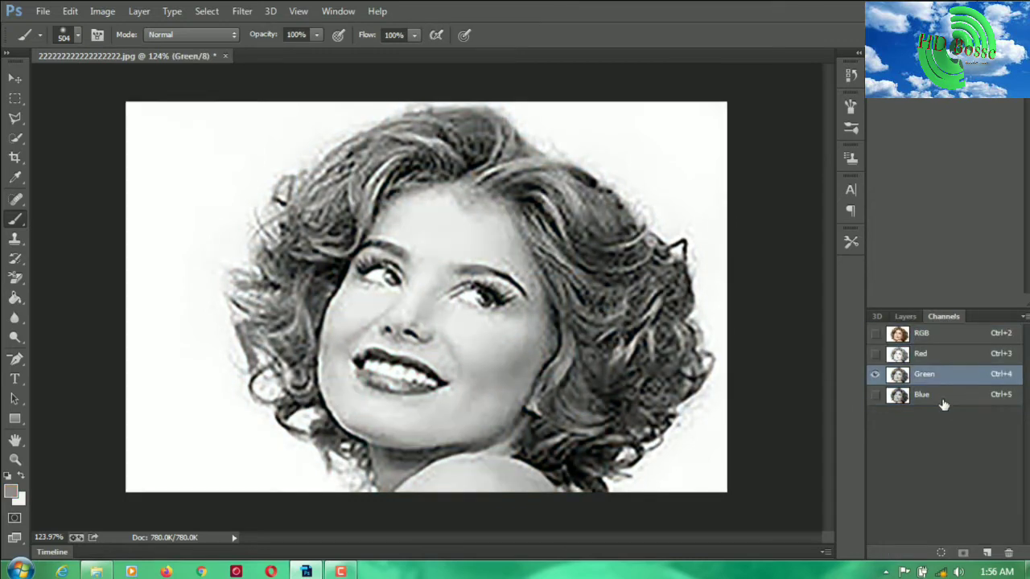
pyautogui.click(938, 400)
pyautogui.moveTo(938, 400); pyautogui.dragTo(987, 554)
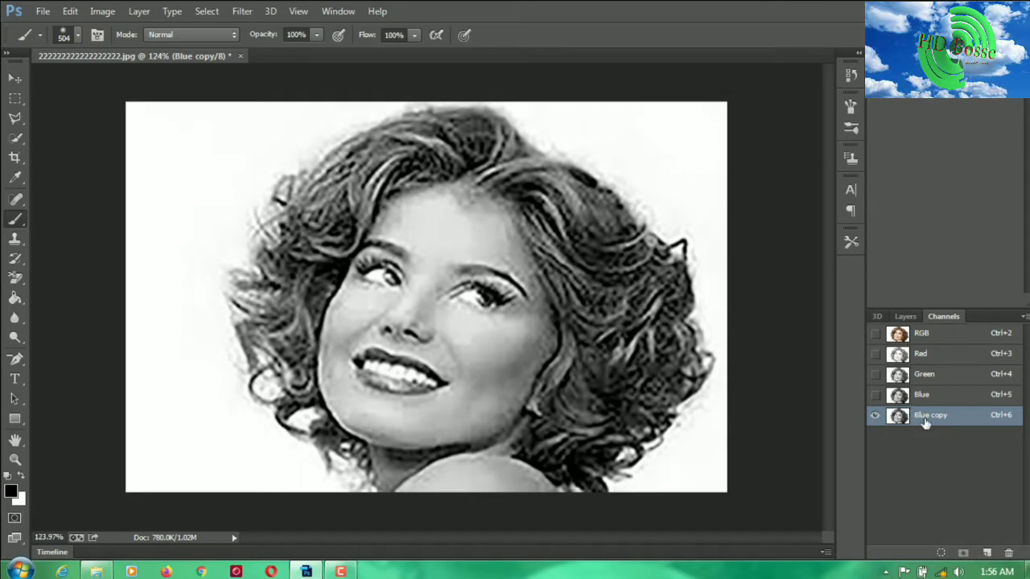
# Apply Levels to the Blue copy channel with input shadows at 199 and highlights at 240.
pyautogui.hotkey('ctrl', 'l')
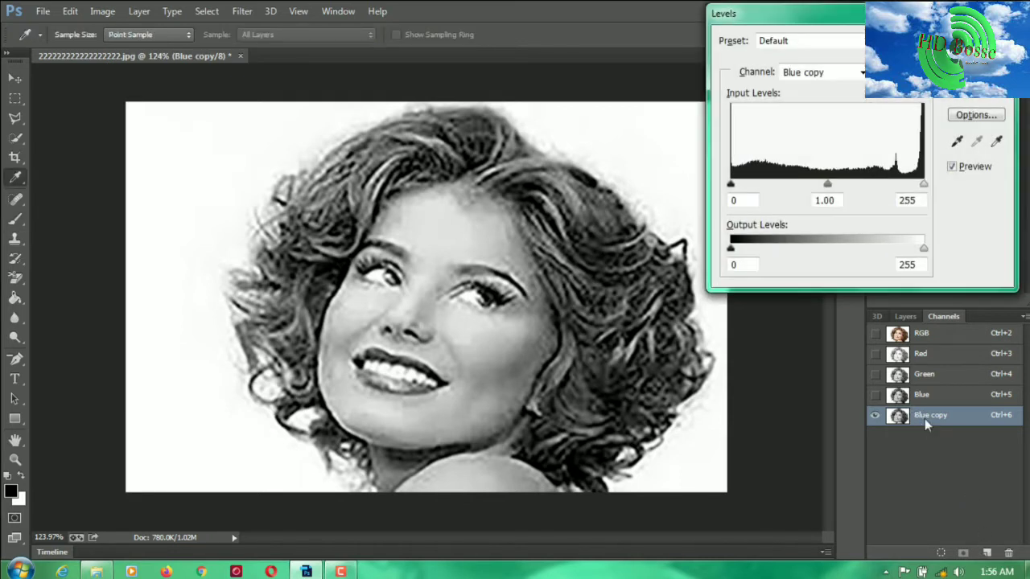
pyautogui.moveTo(731, 184); pyautogui.dragTo(881, 247)
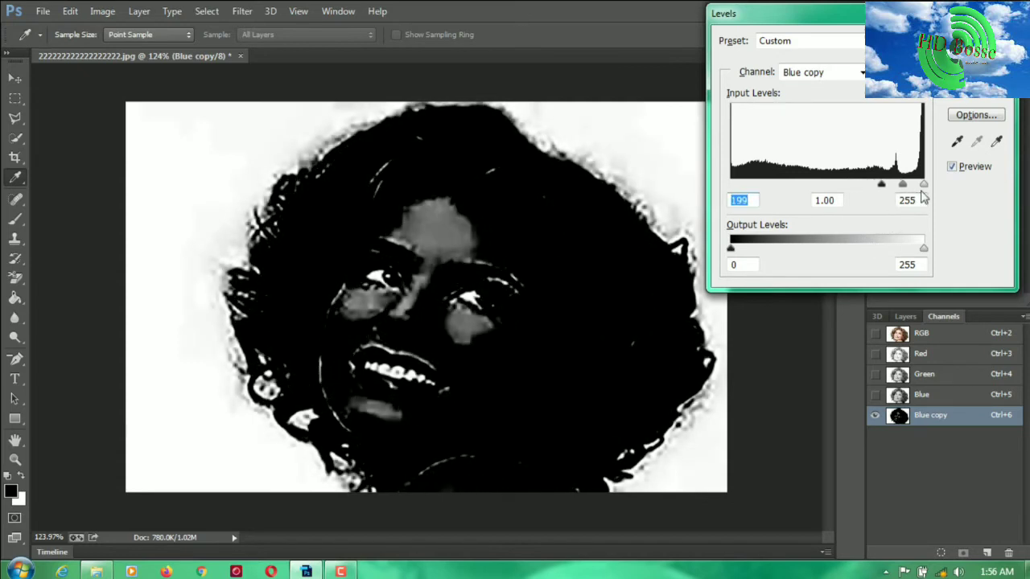
pyautogui.moveTo(923, 185)
pyautogui.mouseDown()
pyautogui.moveTo(889, 192)
pyautogui.moveTo(912, 190)
pyautogui.mouseUp()
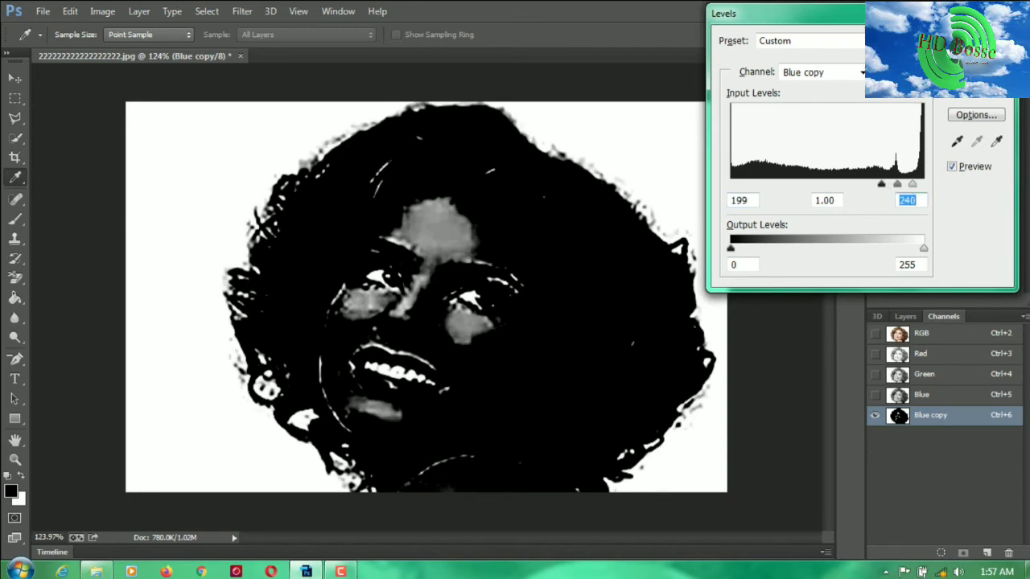
pyautogui.press('Return')
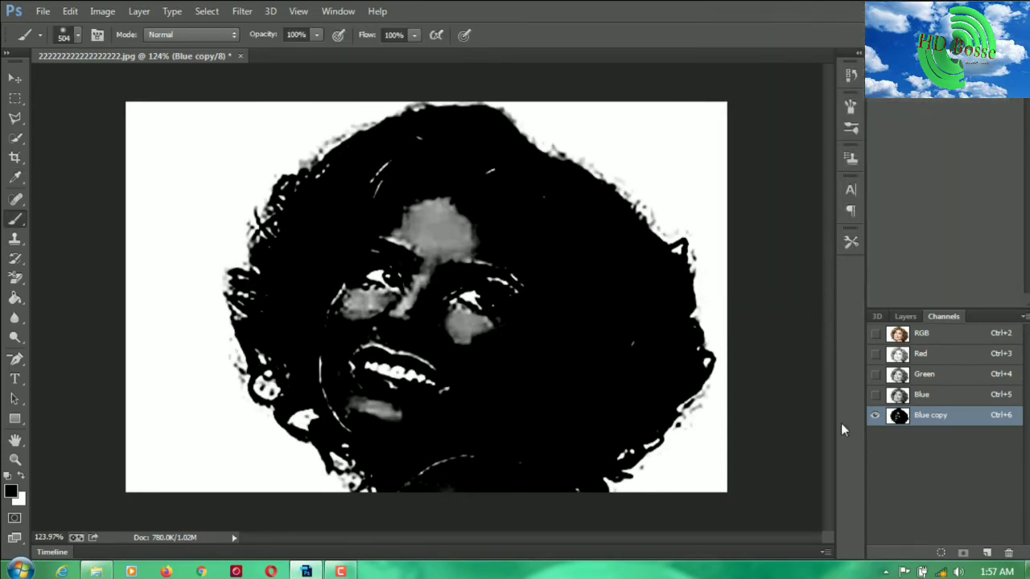
# Apply Levels to the Blue copy channel again with input values 146, 0.32 and 237.
pyautogui.hotkey('ctrl', 'l')
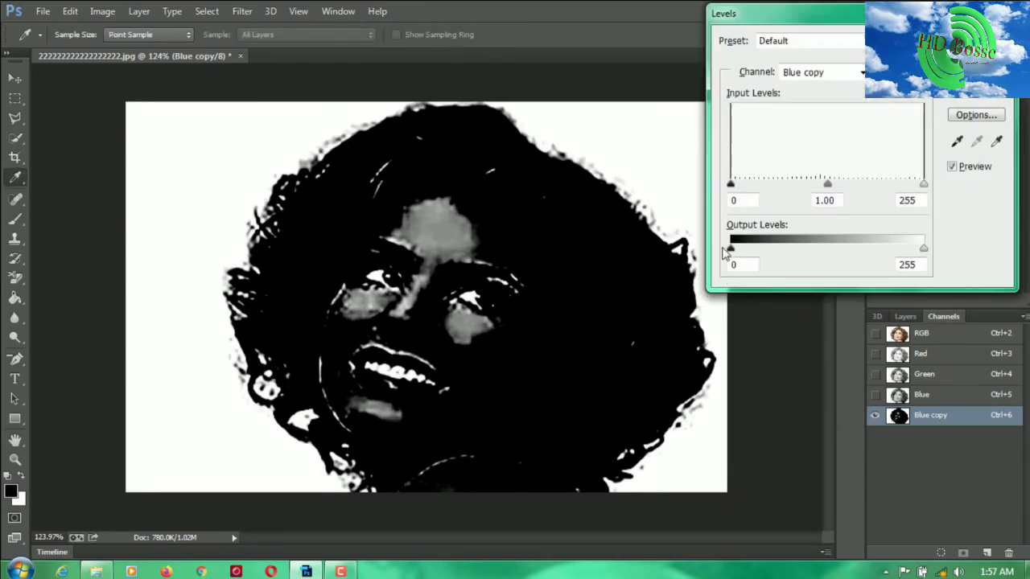
pyautogui.moveTo(732, 185); pyautogui.dragTo(904, 184)
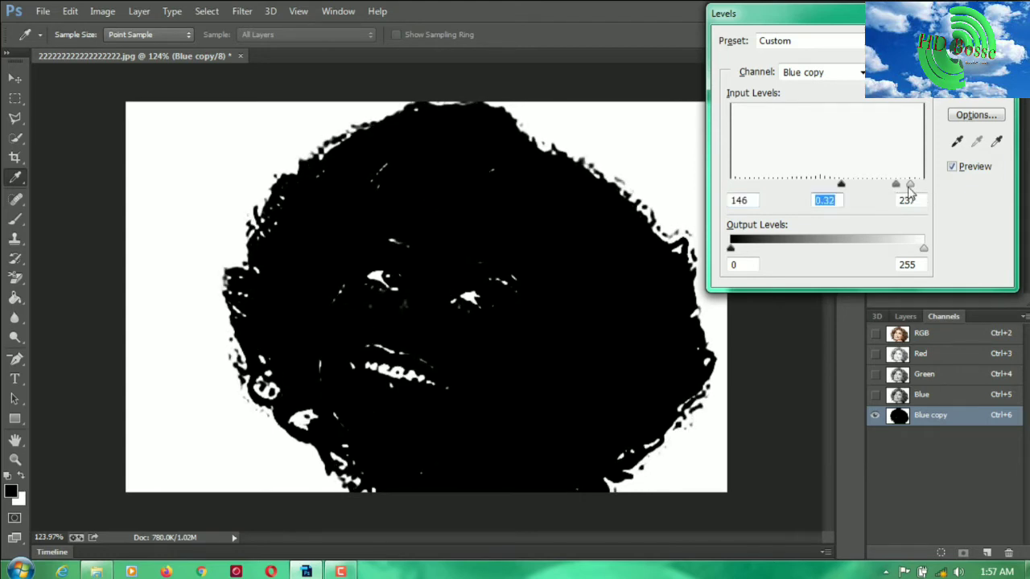
pyautogui.press('Return')
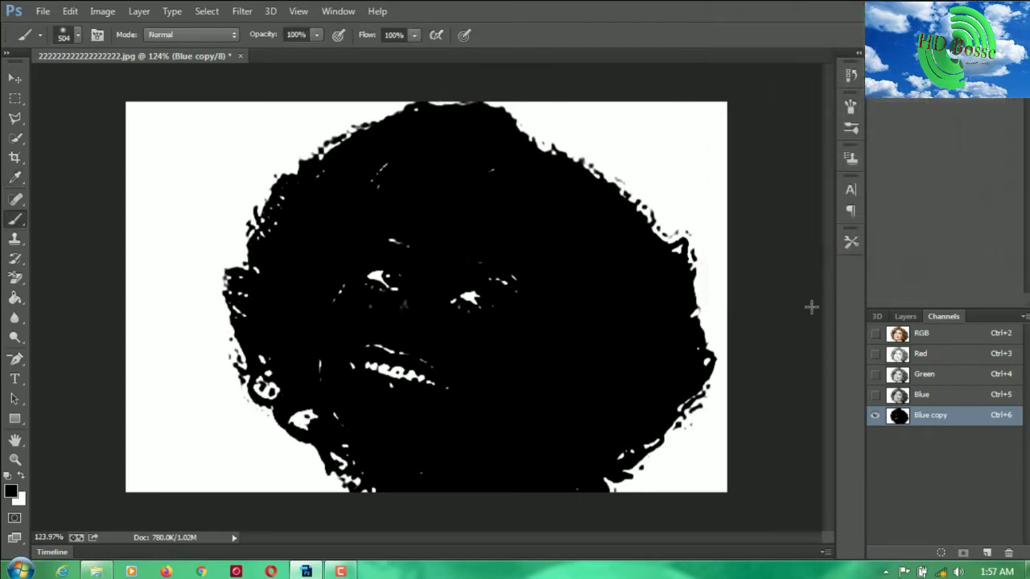
# Load the Blue copy channel as a selection and add a layer mask to the portrait layer from it.
pyautogui.click(941, 553)
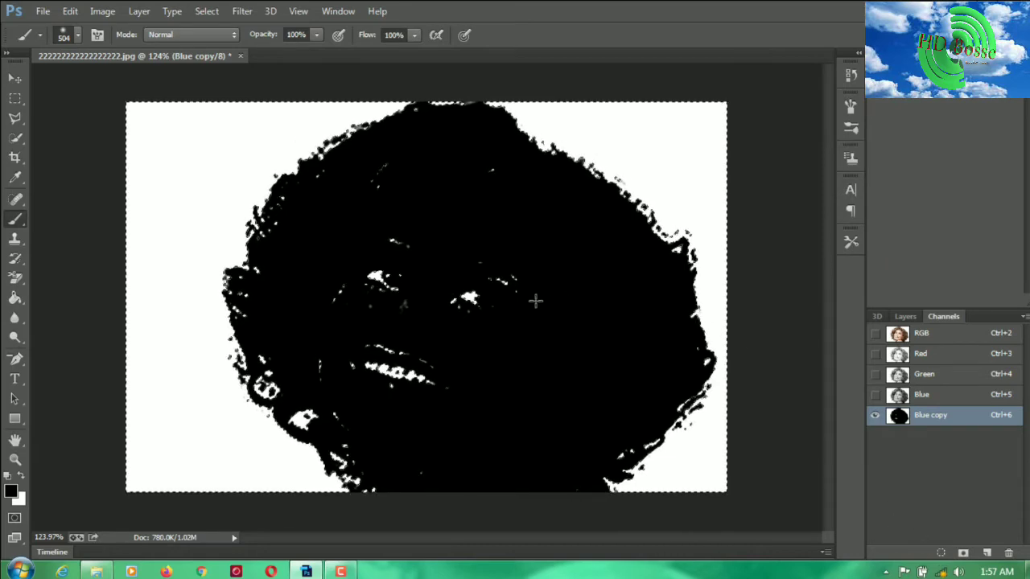
pyautogui.click(904, 316)
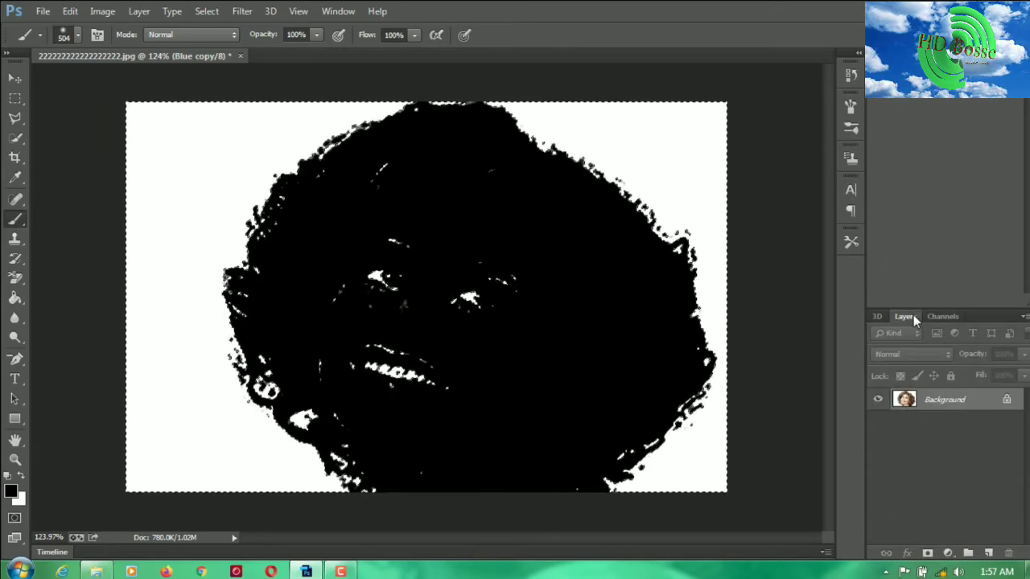
pyautogui.click(927, 554)
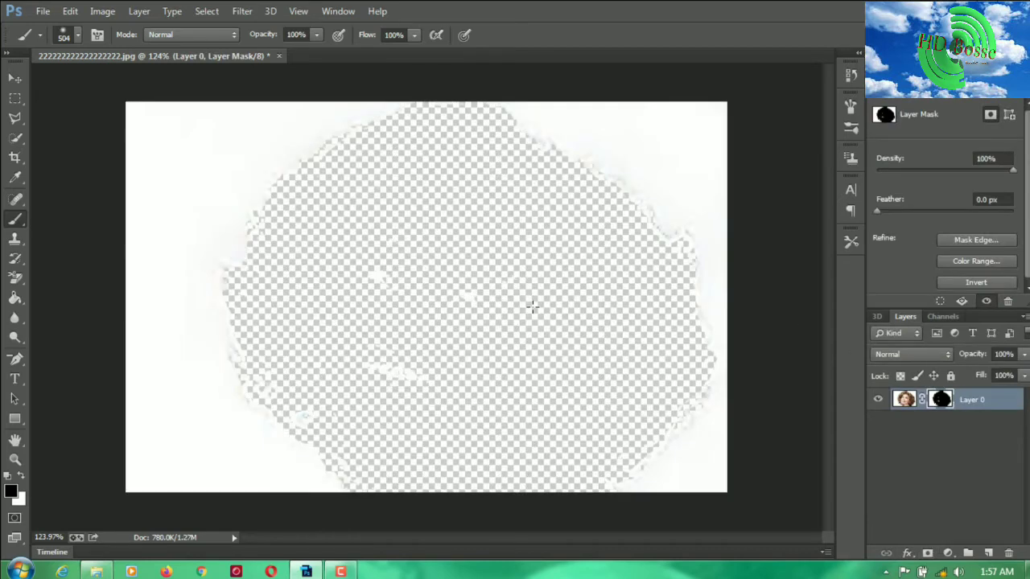
# Paint the mask black over the leftover eye and mouth spots with a 59 px brush at 100% hardness, and invert the mask.
pyautogui.scroll(2, 532, 305)
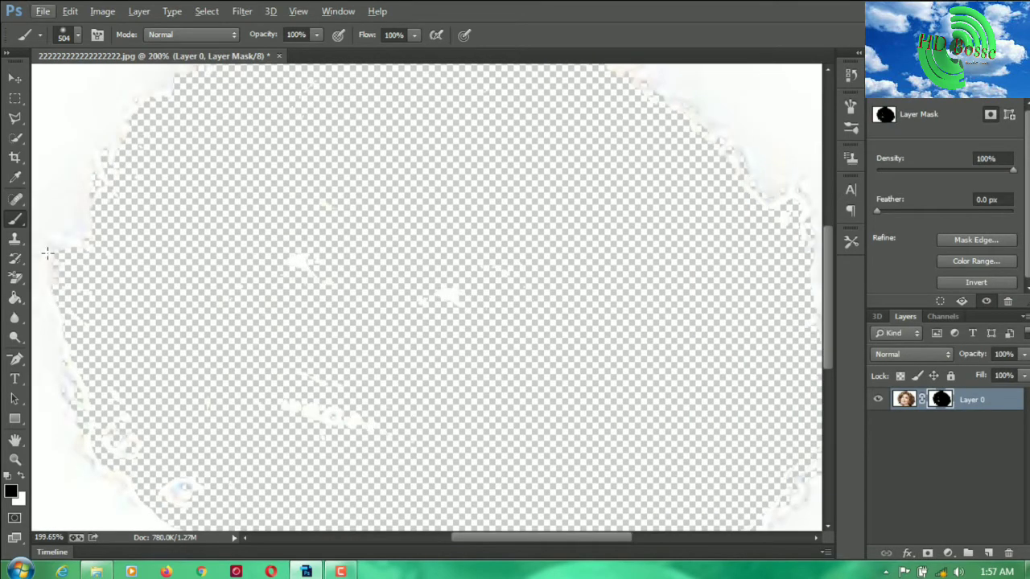
pyautogui.rightClick(264, 286)
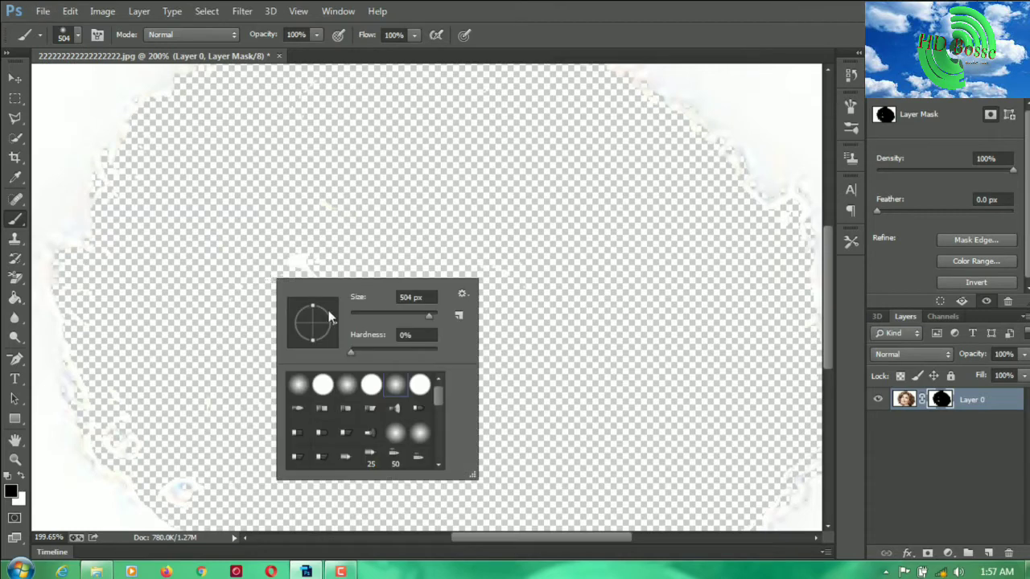
pyautogui.click(370, 390)
pyautogui.press('Return')
pyautogui.scroll(-3, 533, 328)
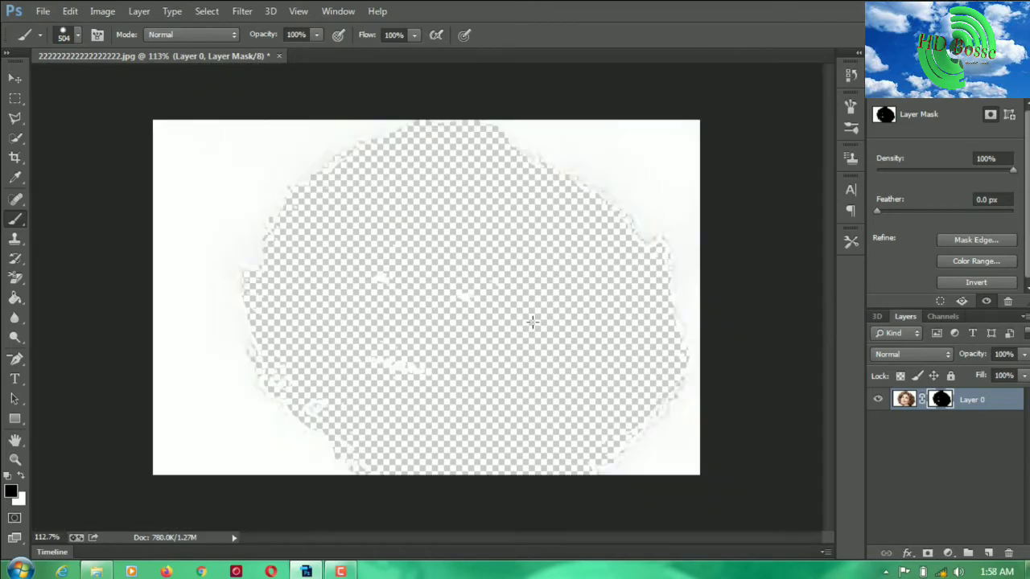
pyautogui.rightClick(532, 323)
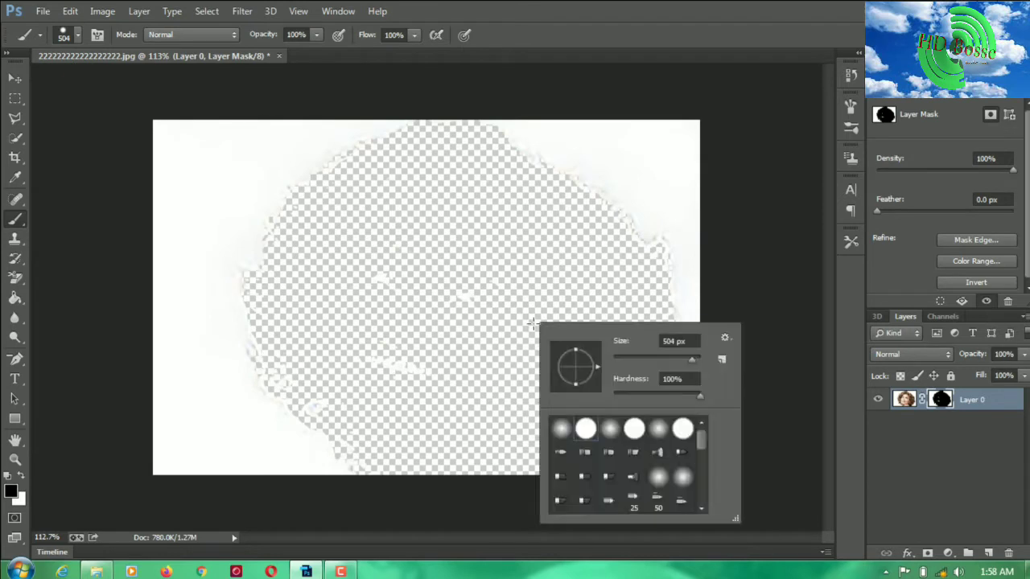
pyautogui.click(637, 360)
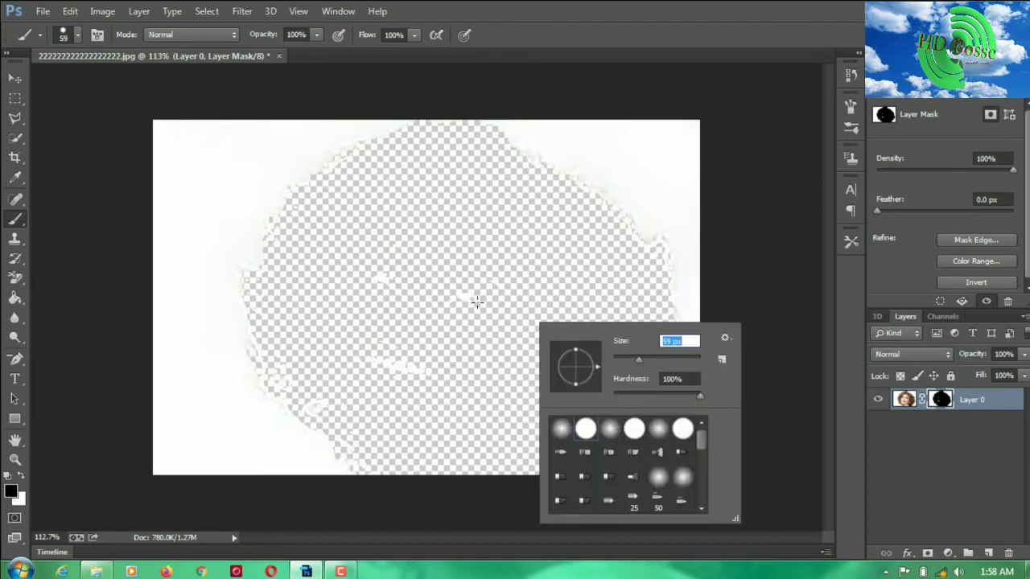
pyautogui.press('Return')
pyautogui.moveTo(398, 366)
pyautogui.mouseDown()
pyautogui.moveTo(424, 370)
pyautogui.moveTo(395, 369)
pyautogui.mouseUp()
pyautogui.scroll(1, 395, 369)
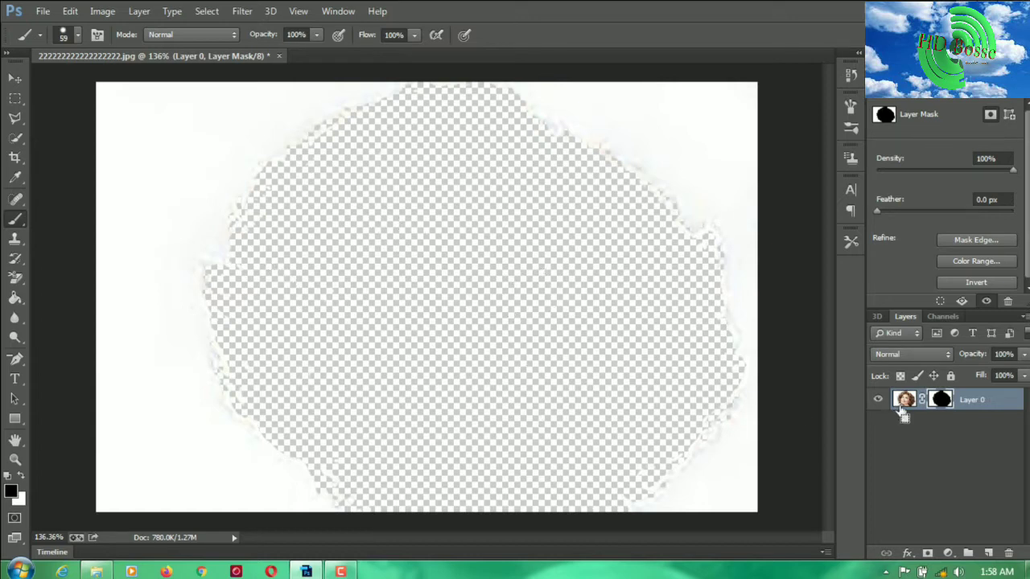
pyautogui.hotkey('ctrl', 'i')
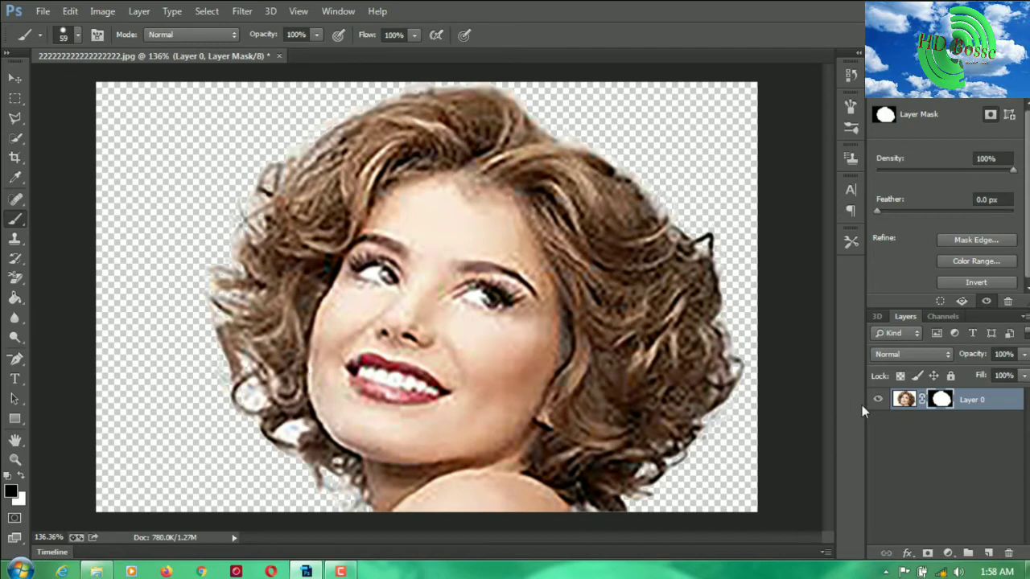
# Create a new layer named Layer 1 and place it beneath Layer 0.
pyautogui.hotkey('ctrl', 'shift', 'n')
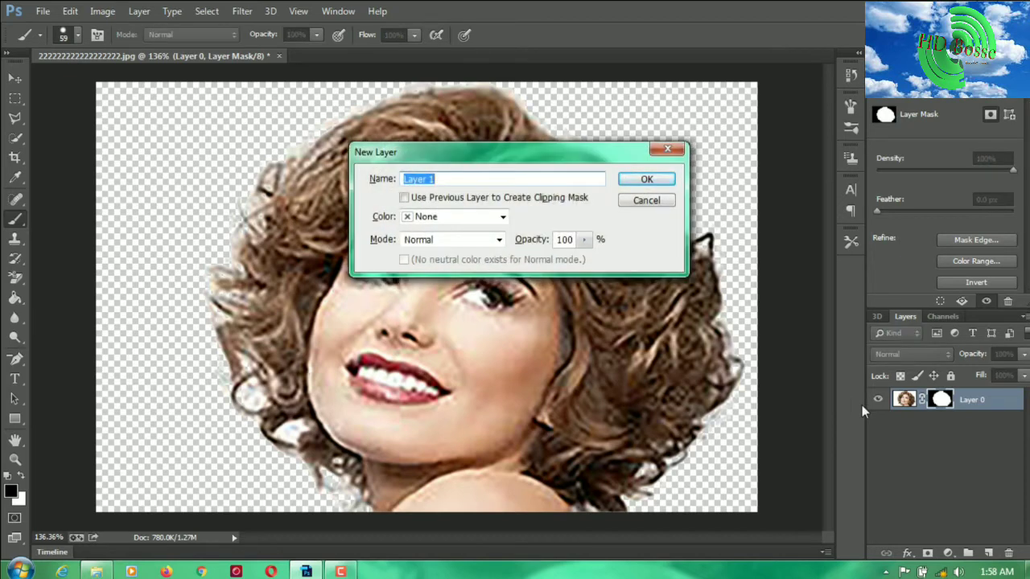
pyautogui.press('Return')
pyautogui.moveTo(937, 400); pyautogui.dragTo(946, 435)
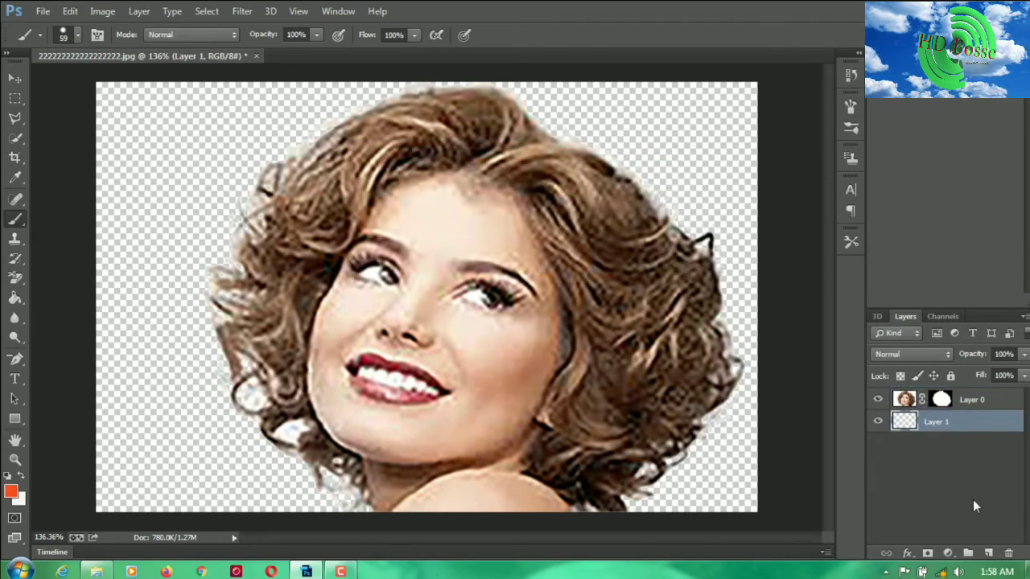
# Fill Layer 1 with the orange foreground colour while Layer 0 is hidden, and show Layer 0 again.
pyautogui.click(877, 400)
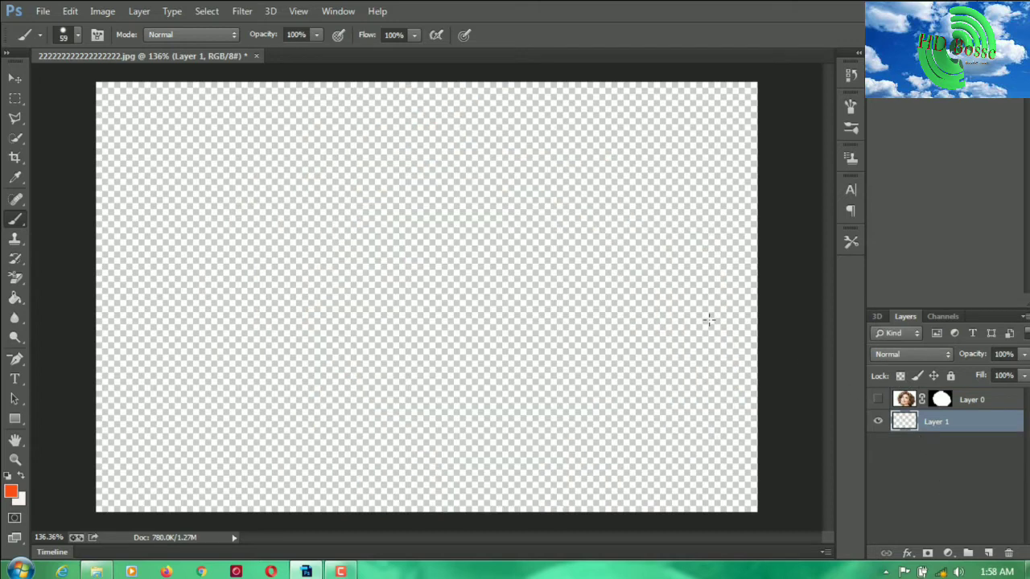
pyautogui.click(16, 299)
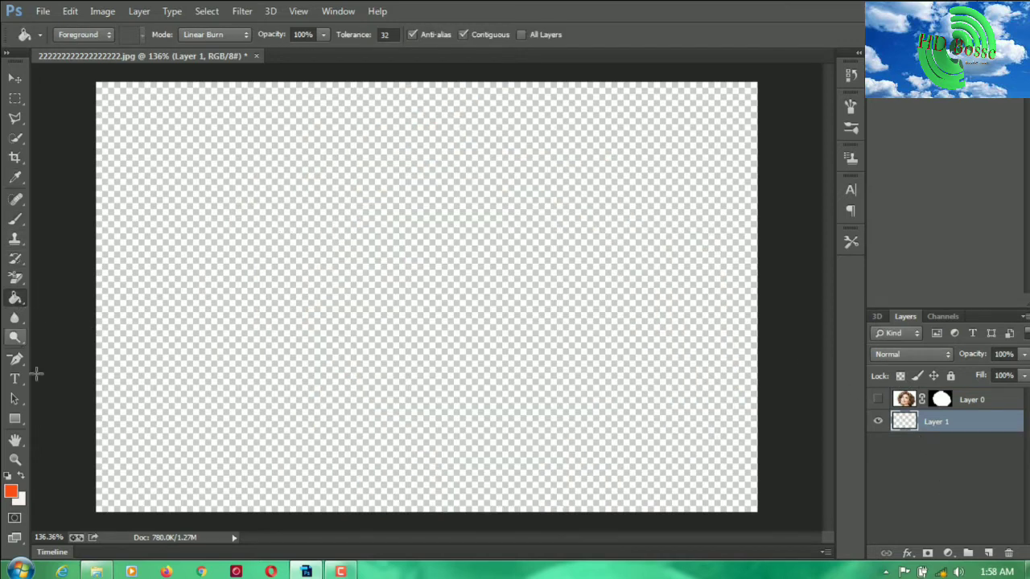
pyautogui.click(422, 391)
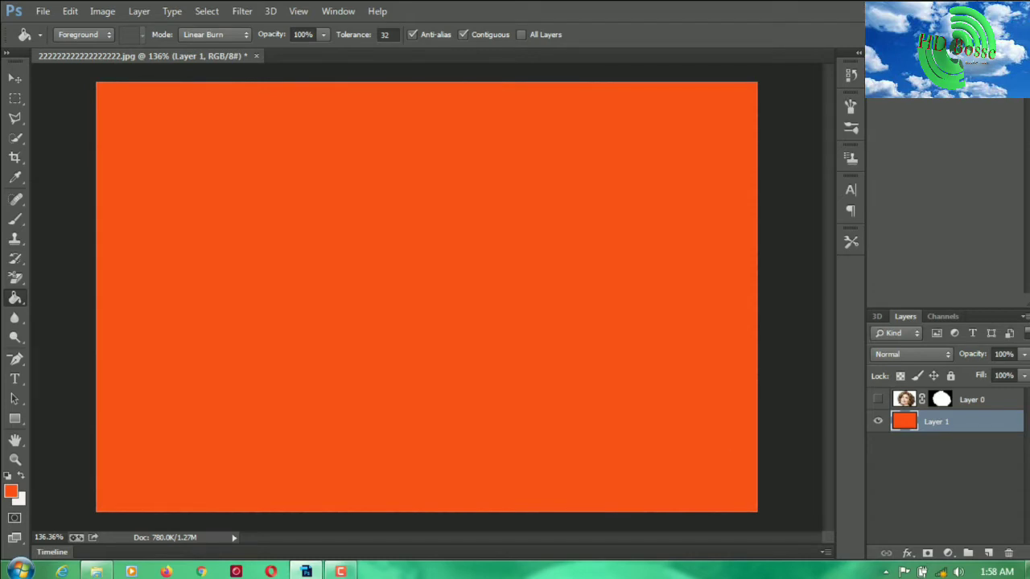
pyautogui.click(878, 399)
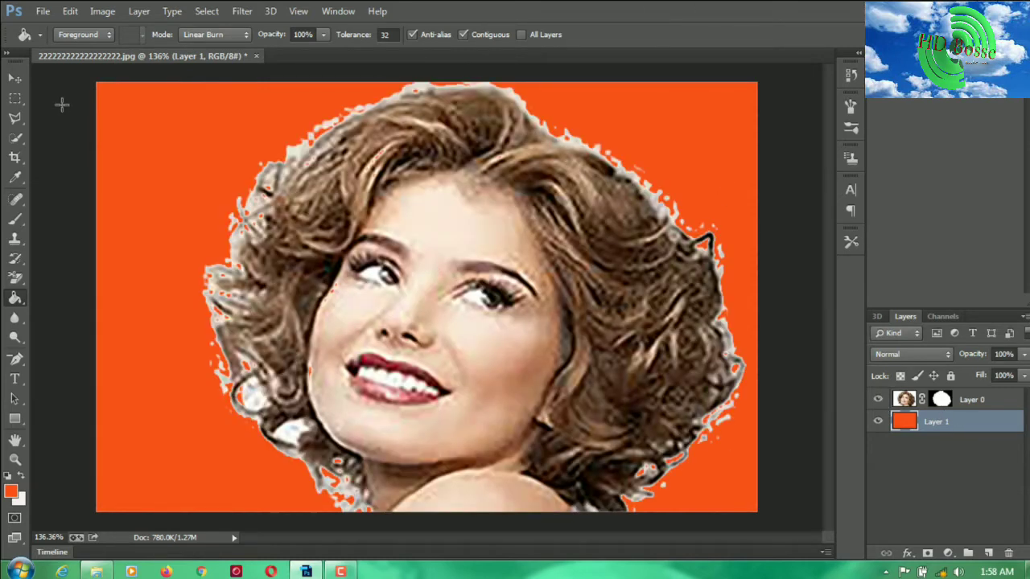
# Erase the pale fringe along the hair's left side on Layer 0 with the Background Eraser at 25% tolerance.
pyautogui.click(18, 279)
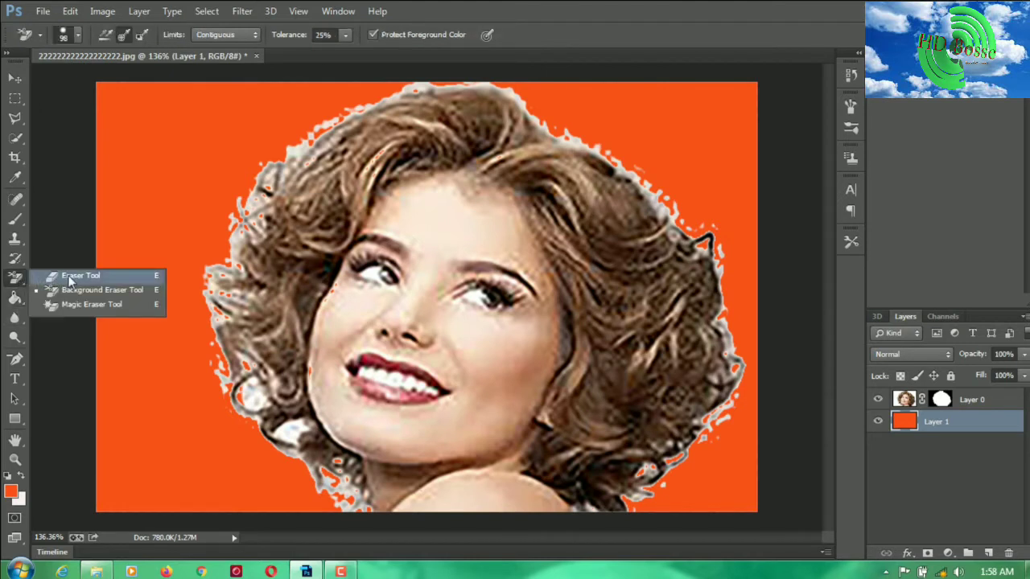
pyautogui.click(115, 291)
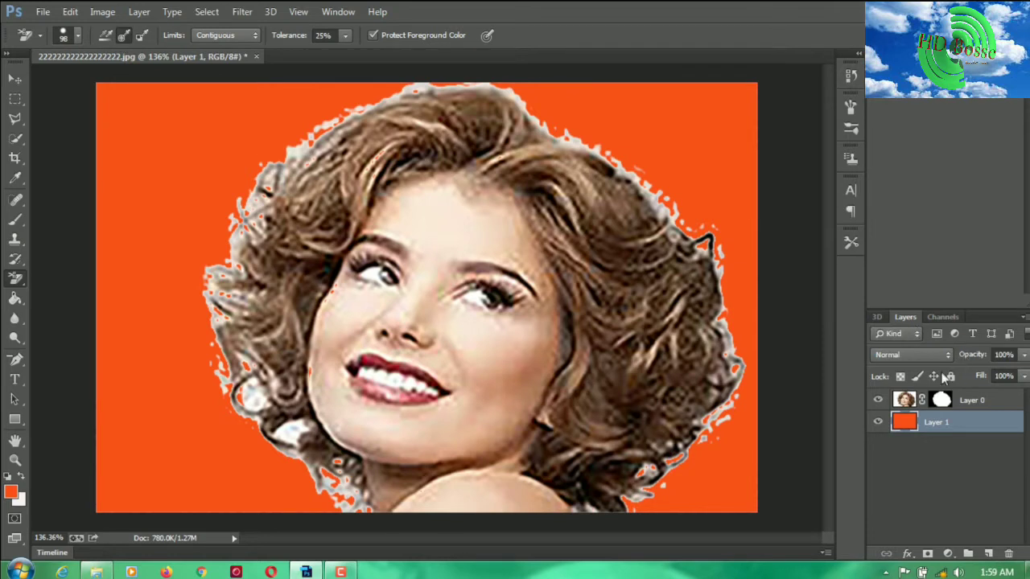
pyautogui.click(904, 400)
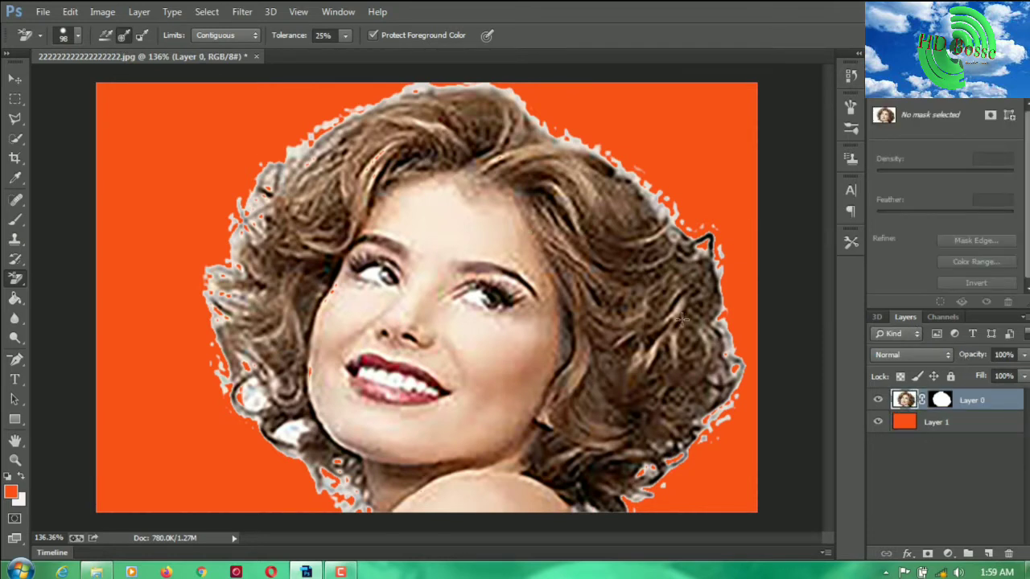
pyautogui.click(260, 173)
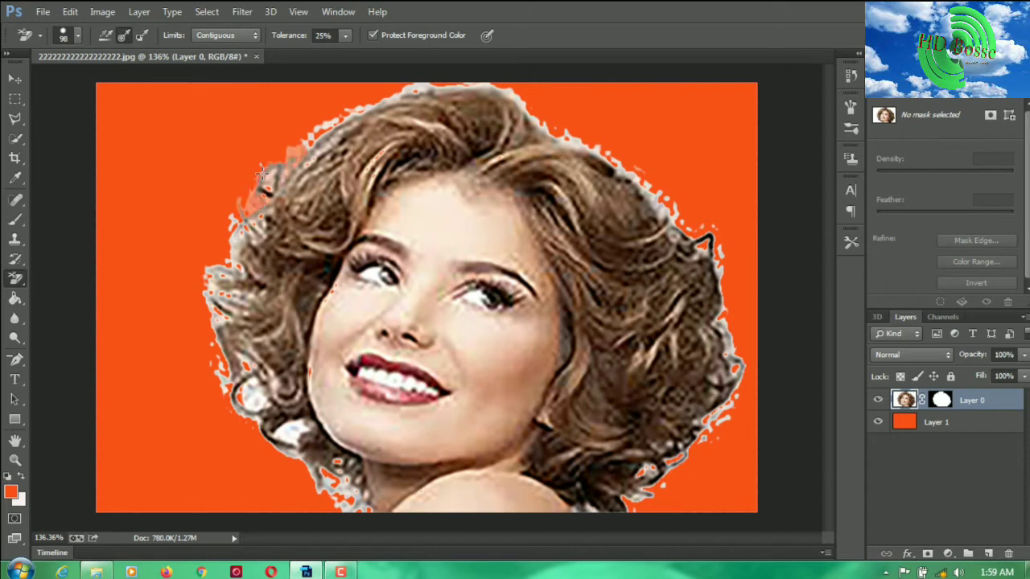
pyautogui.click(345, 35)
pyautogui.click(345, 35)
pyautogui.click(345, 35)
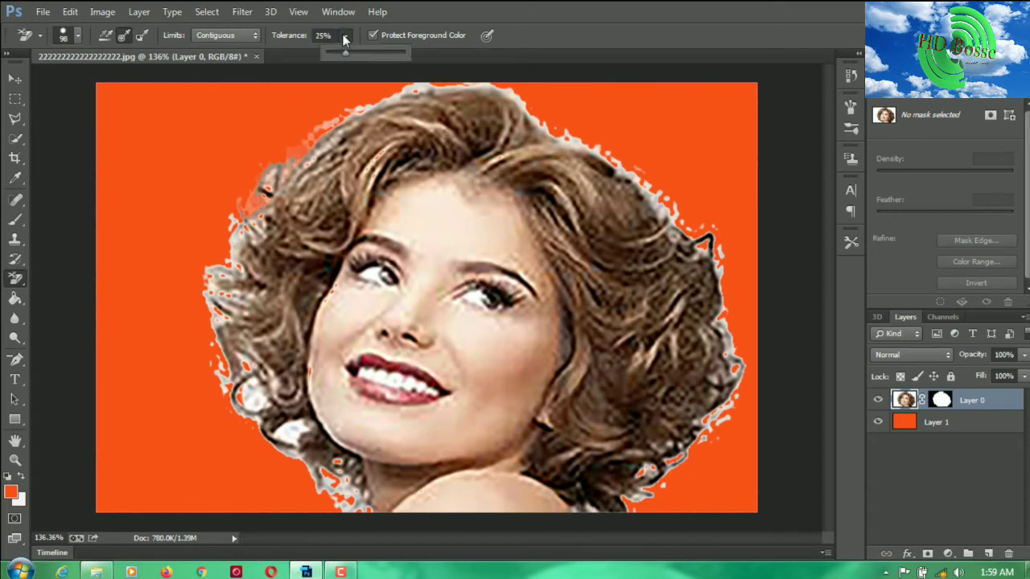
pyautogui.click(345, 35)
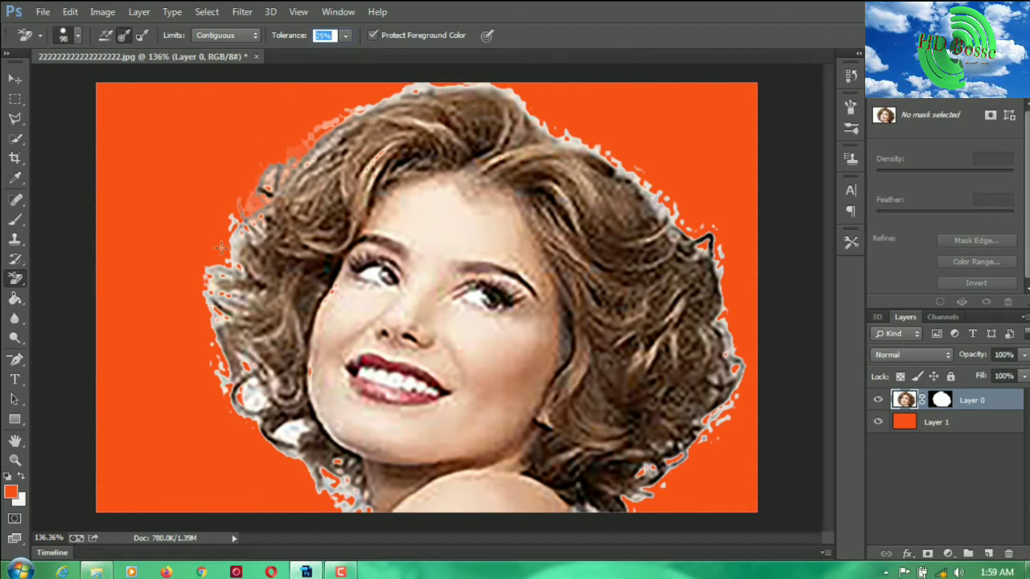
pyautogui.moveTo(228, 238)
pyautogui.mouseDown()
pyautogui.moveTo(205, 306)
pyautogui.moveTo(273, 442)
pyautogui.moveTo(289, 435)
pyautogui.moveTo(330, 487)
pyautogui.moveTo(219, 345)
pyautogui.mouseUp()
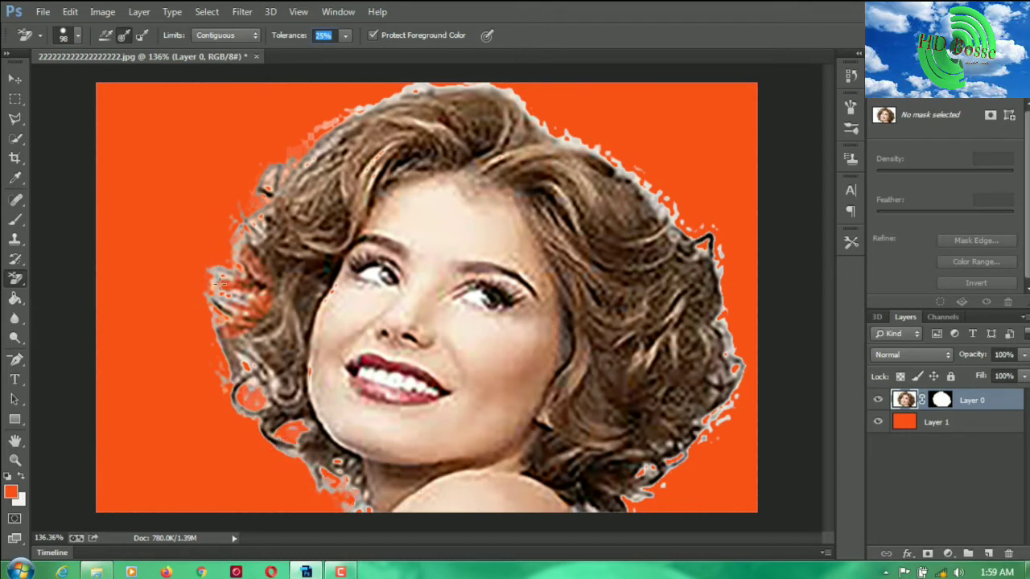
pyautogui.press('Return')
pyautogui.moveTo(211, 270); pyautogui.dragTo(237, 229)
pyautogui.scroll(-2, 241, 354)
pyautogui.scroll(2, 229, 363)
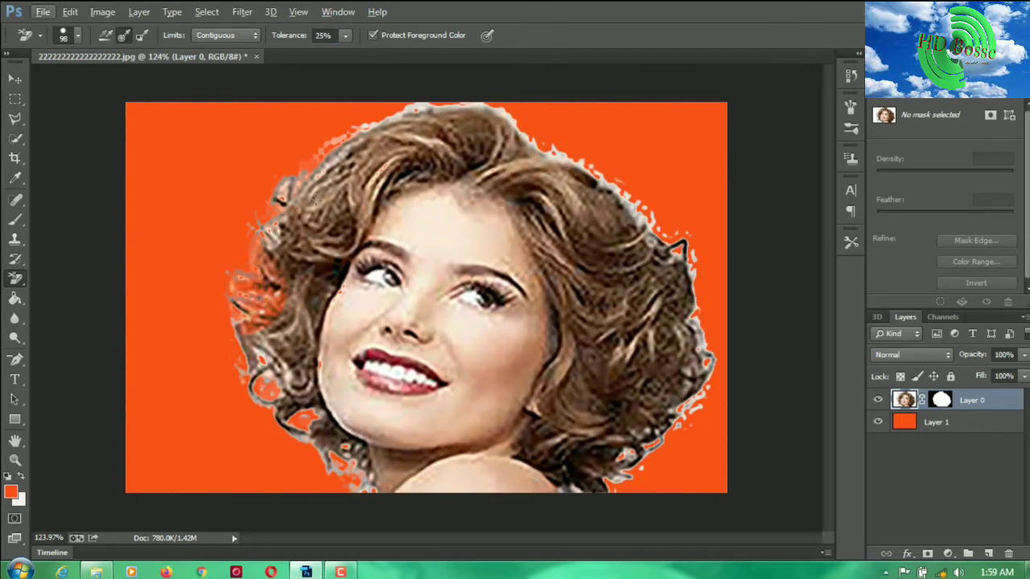
# Reduce the Background Eraser to 42 px and erase the remaining pale fringe around the hair's right, lower-left and top edges.
pyautogui.rightClick(571, 128)
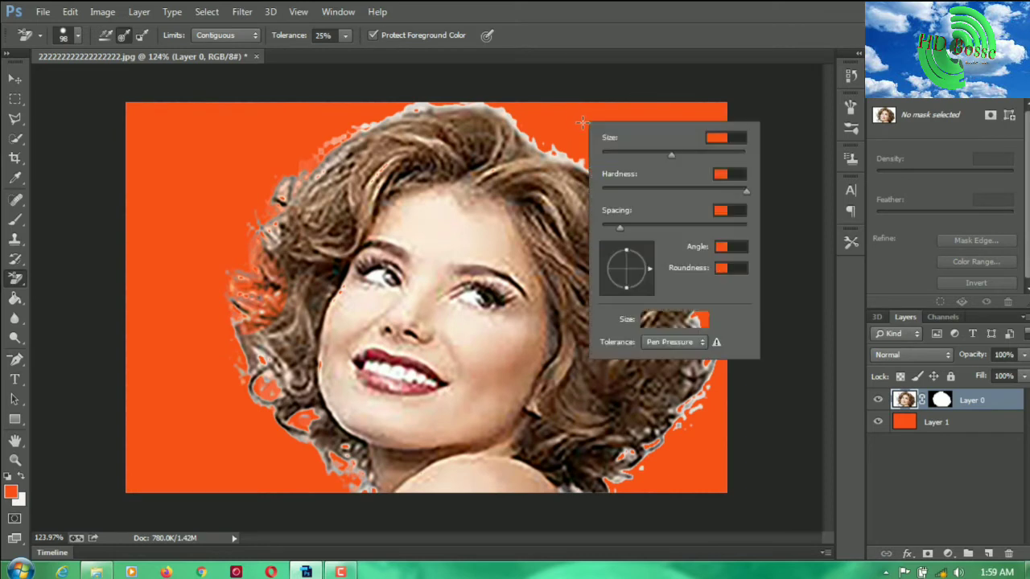
pyautogui.click(633, 153)
pyautogui.press('Return')
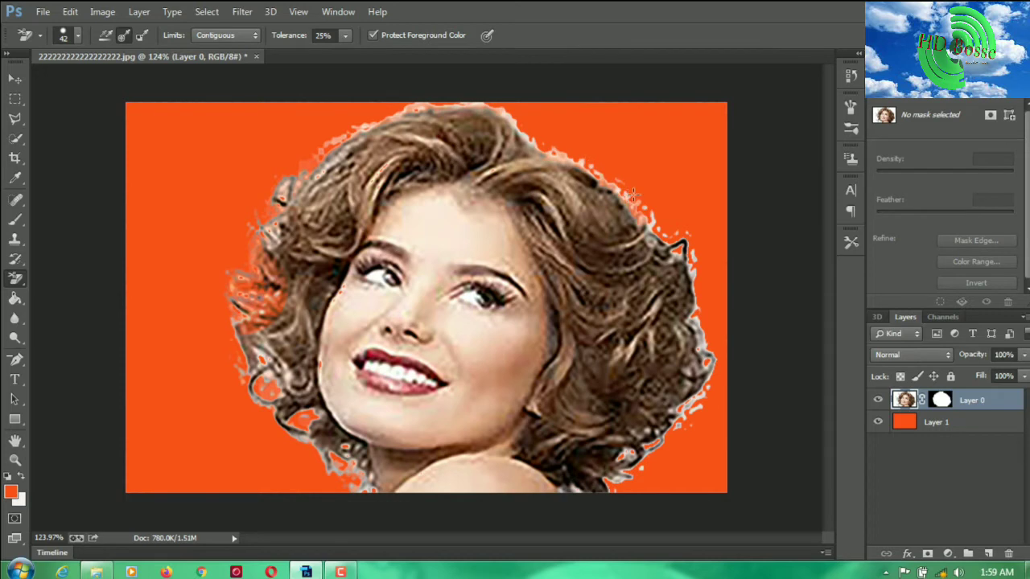
pyautogui.moveTo(634, 193)
pyautogui.mouseDown()
pyautogui.moveTo(558, 158)
pyautogui.moveTo(598, 167)
pyautogui.moveTo(713, 266)
pyautogui.moveTo(693, 261)
pyautogui.moveTo(710, 376)
pyautogui.moveTo(619, 480)
pyautogui.moveTo(641, 417)
pyautogui.moveTo(690, 364)
pyautogui.mouseUp()
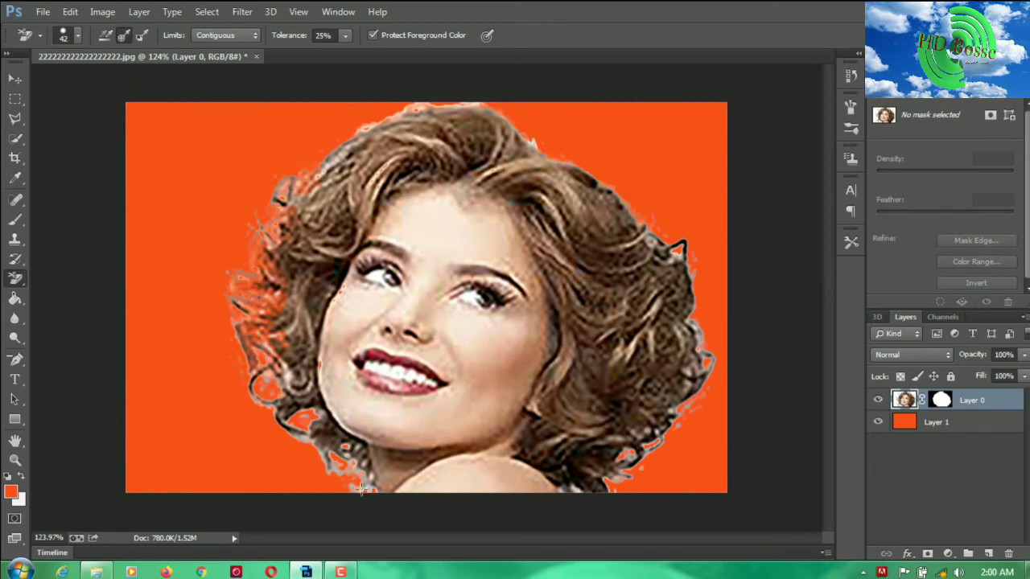
pyautogui.moveTo(341, 475)
pyautogui.mouseDown()
pyautogui.moveTo(319, 471)
pyautogui.moveTo(304, 425)
pyautogui.mouseUp()
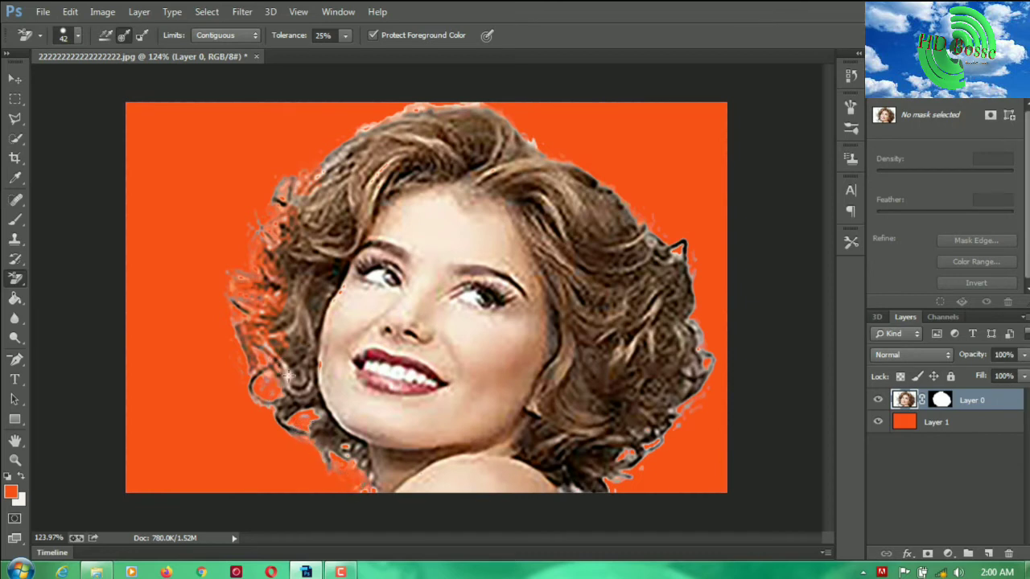
pyautogui.moveTo(663, 241)
pyautogui.mouseDown()
pyautogui.moveTo(676, 258)
pyautogui.moveTo(694, 257)
pyautogui.mouseUp()
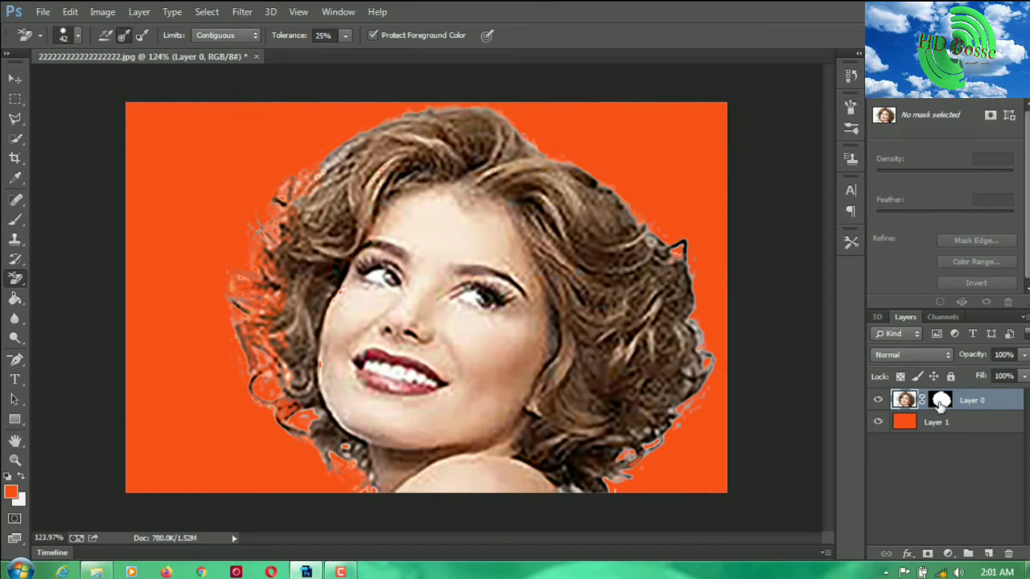
# Display Layer 0's mask alone, paint white over the black specks inside its white area with the 59 px brush, and return to the composite view.
pyautogui.keyDown('alt'); pyautogui.click(939, 404); pyautogui.keyUp('alt')
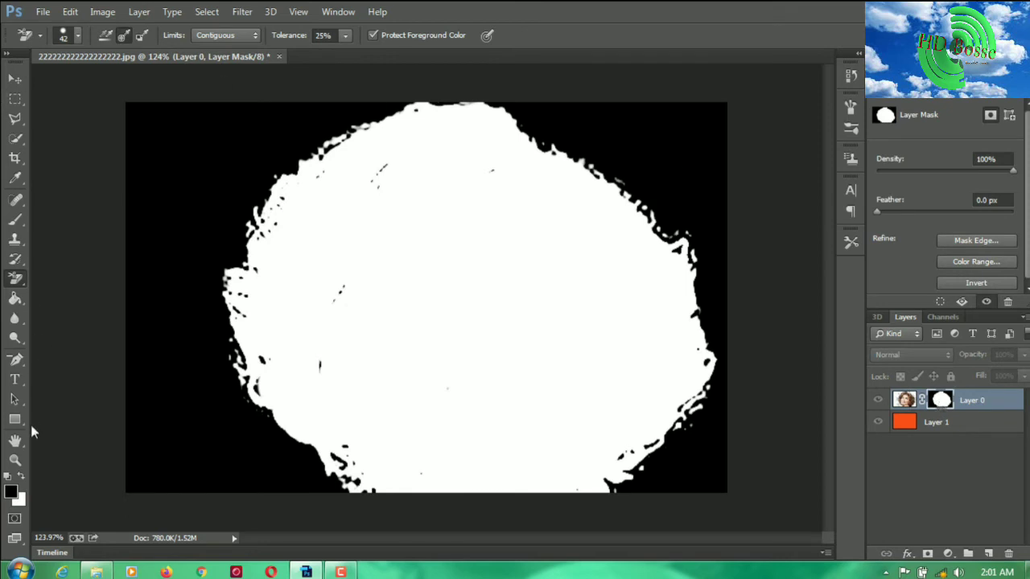
pyautogui.press('x')
pyautogui.press('b')
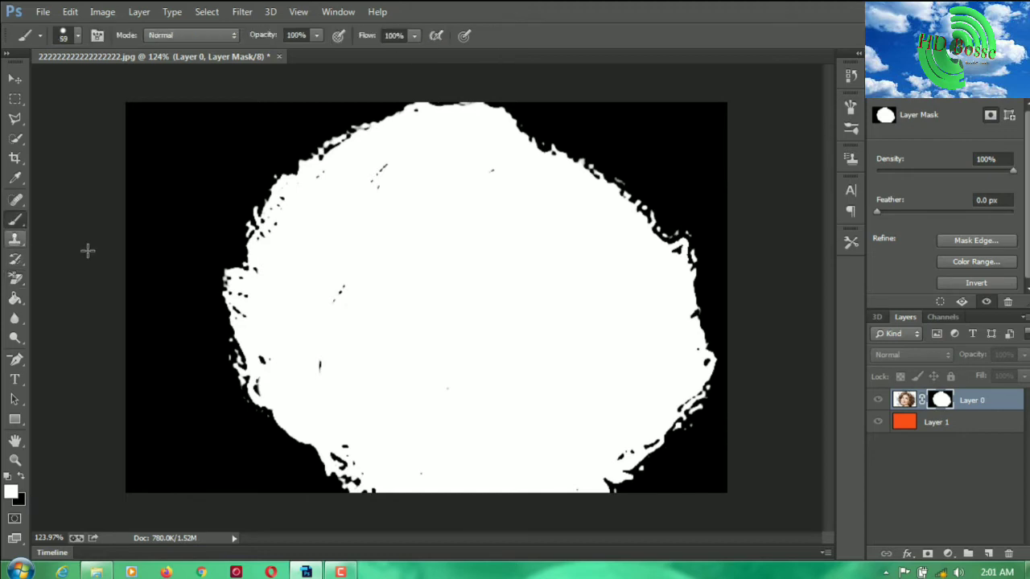
pyautogui.rightClick(459, 330)
pyautogui.doubleClick(581, 441)
pyautogui.click(339, 292)
pyautogui.click(332, 364)
pyautogui.click(383, 170)
pyautogui.click(490, 175)
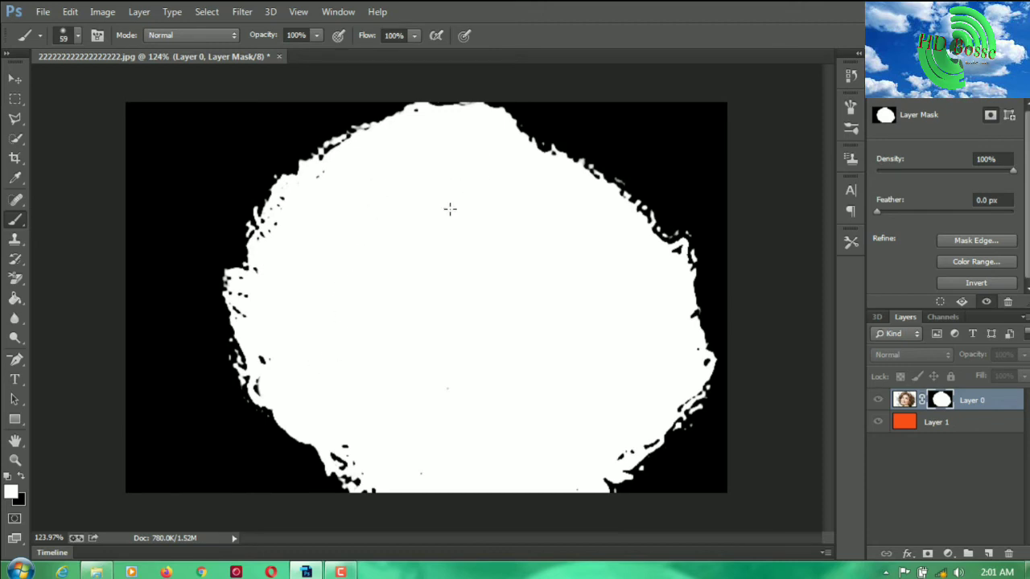
pyautogui.click(351, 432)
pyautogui.keyDown('alt'); pyautogui.click(941, 402); pyautogui.keyUp('alt')
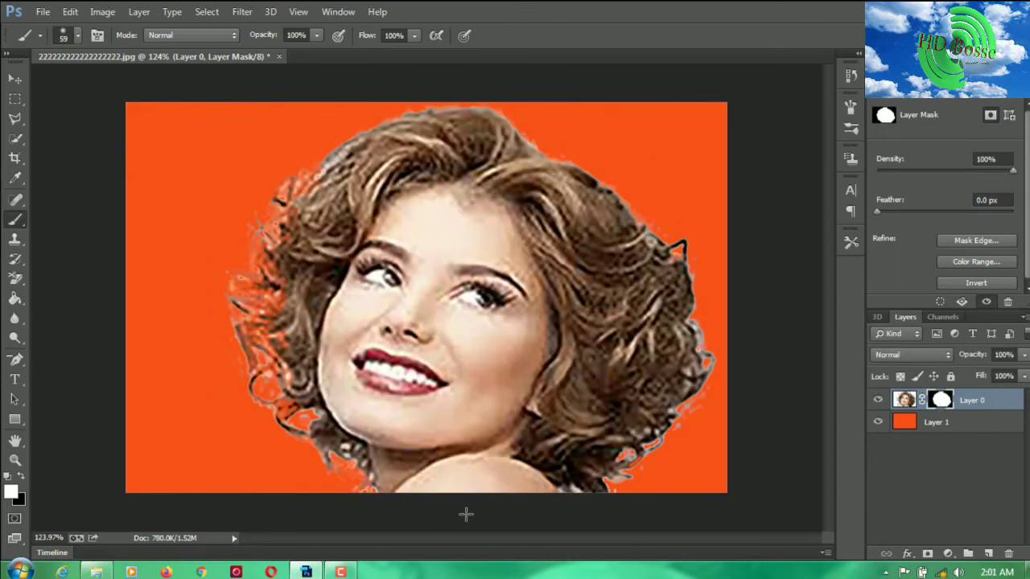
# Apply the merged image's Blue channel to Layer 1 with Linear Burn blending at 100% opacity, preserving transparency.
pyautogui.click(907, 424)
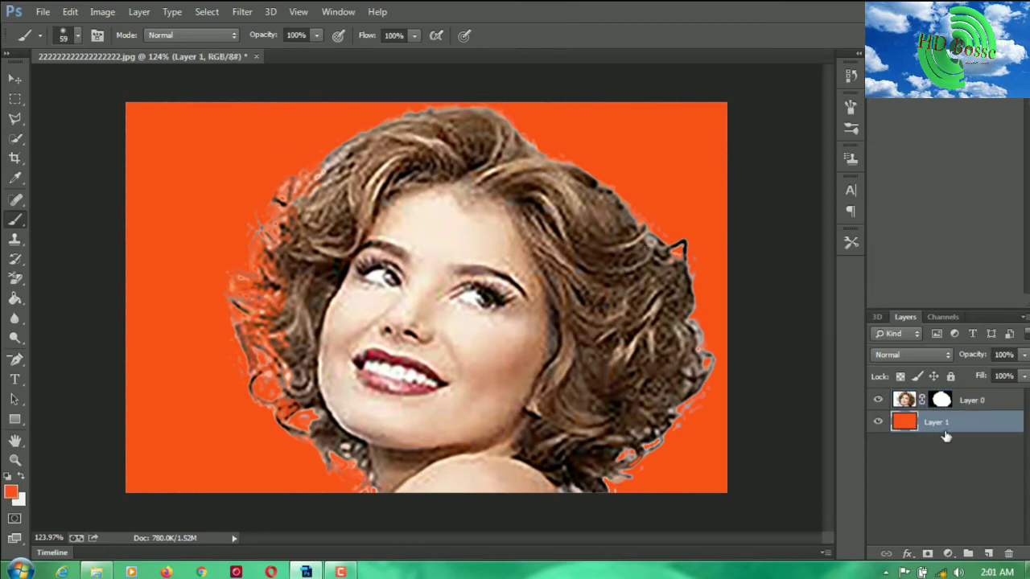
pyautogui.click(902, 406)
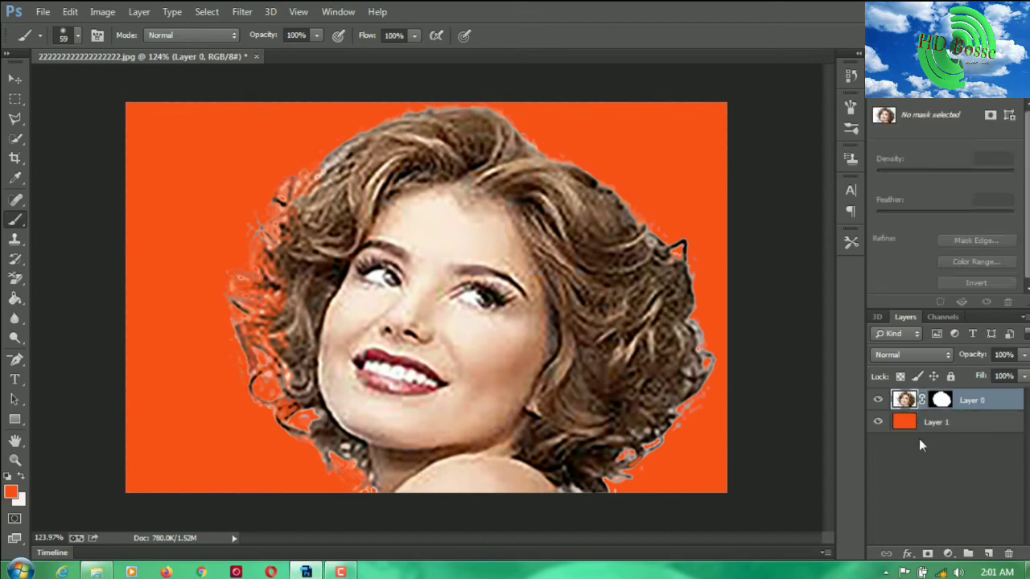
pyautogui.click(920, 433)
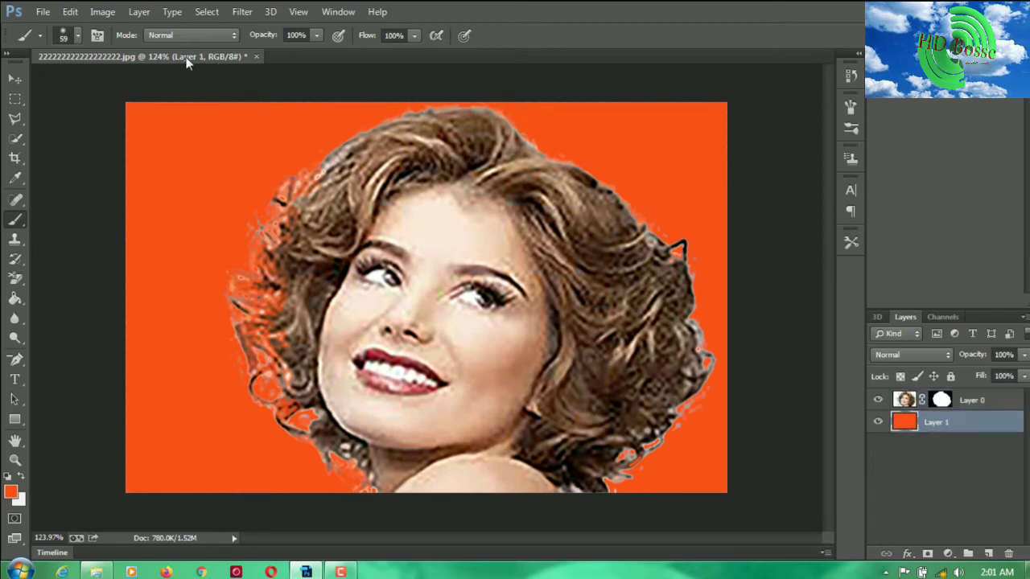
pyautogui.click(102, 11)
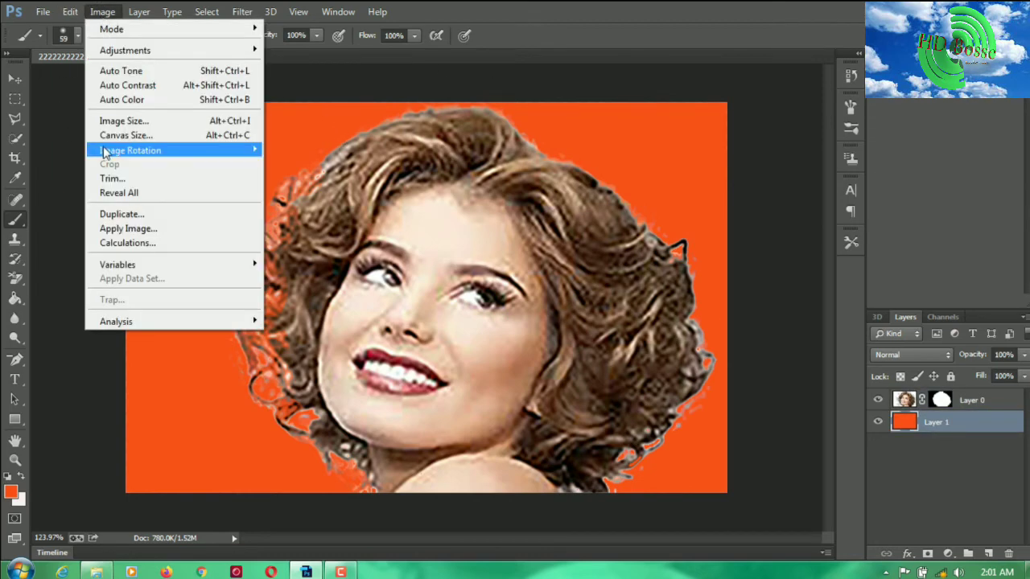
pyautogui.moveTo(90, 149)
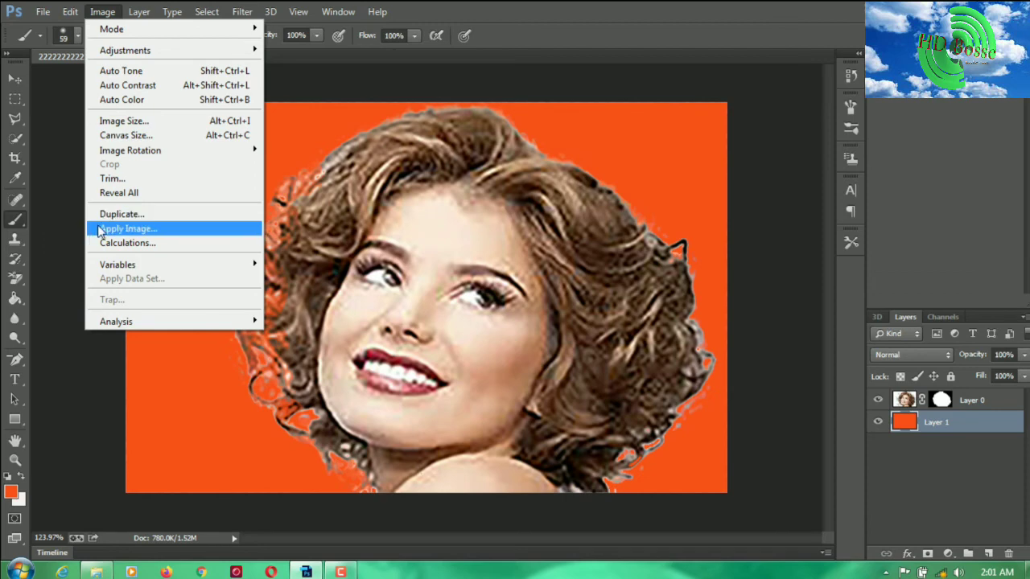
pyautogui.click(101, 232)
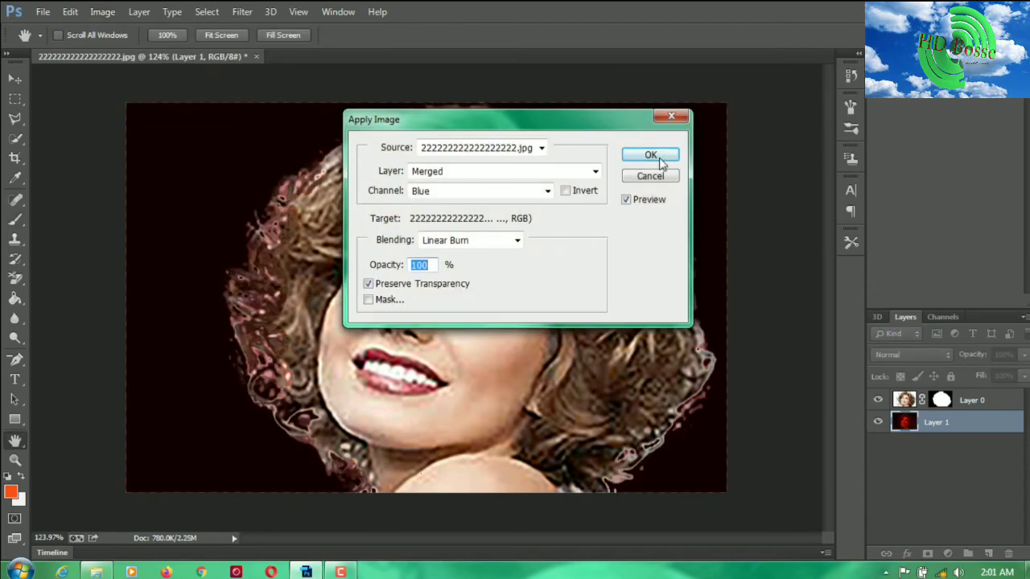
pyautogui.click(660, 162)
pyautogui.press('b')
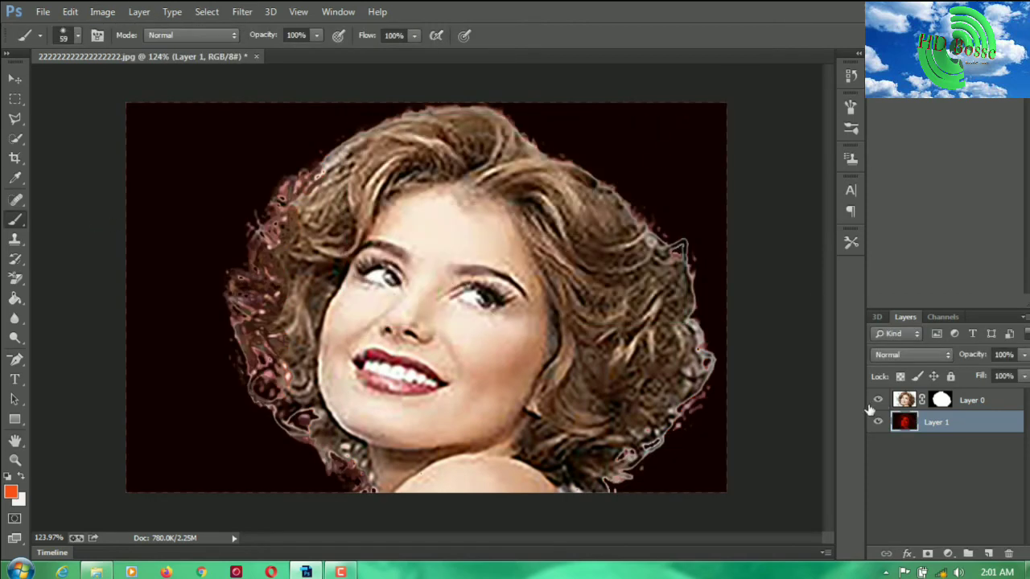
# Switch Layer 0's visibility on and off to compare it with Layer 1, leaving Layer 0 hidden.
pyautogui.click(877, 399)
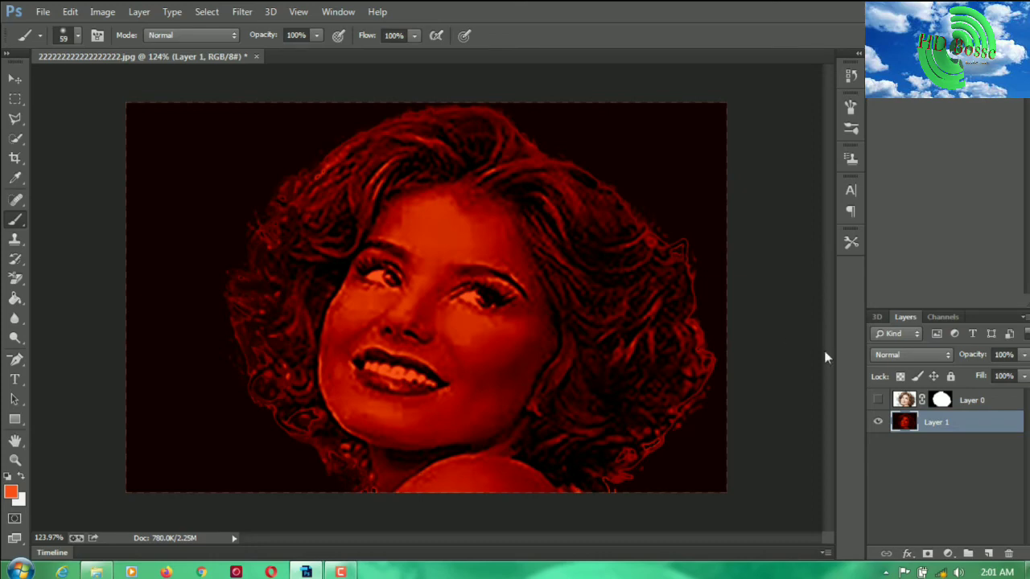
pyautogui.click(877, 400)
pyautogui.click(878, 401)
pyautogui.click(878, 402)
pyautogui.click(879, 402)
pyautogui.click(878, 401)
pyautogui.click(879, 402)
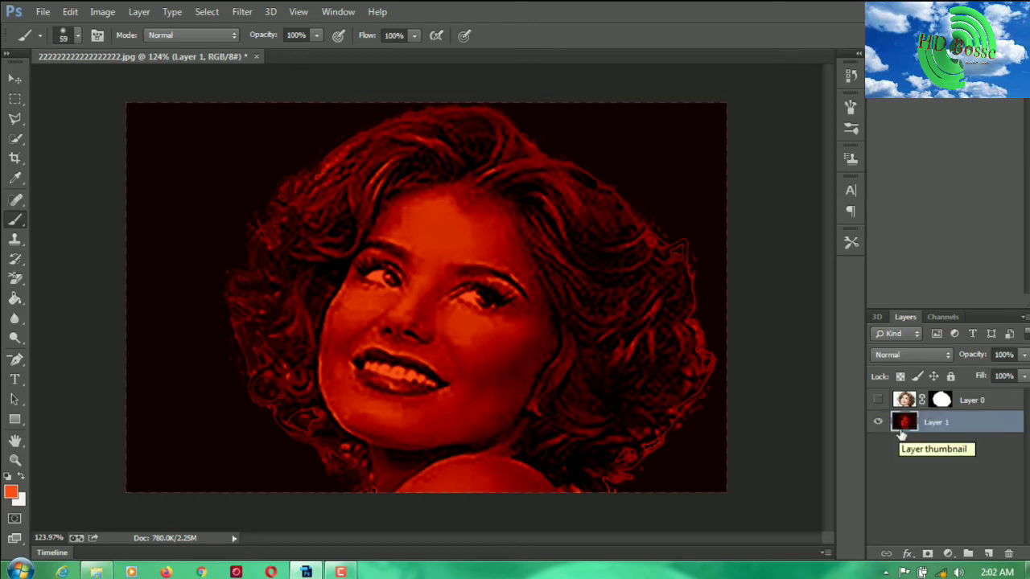
# Add a Color Balance adjustment above Layer 1 with midtones at Cyan–Red +27, Magenta–Green +72 and Yellow–Blue +42.
pyautogui.click(947, 554)
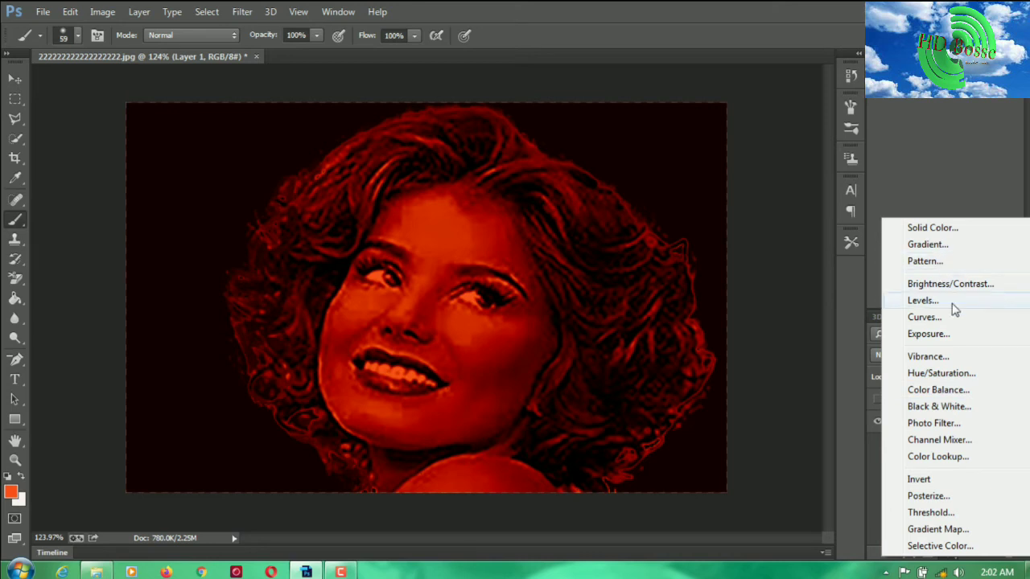
pyautogui.click(938, 390)
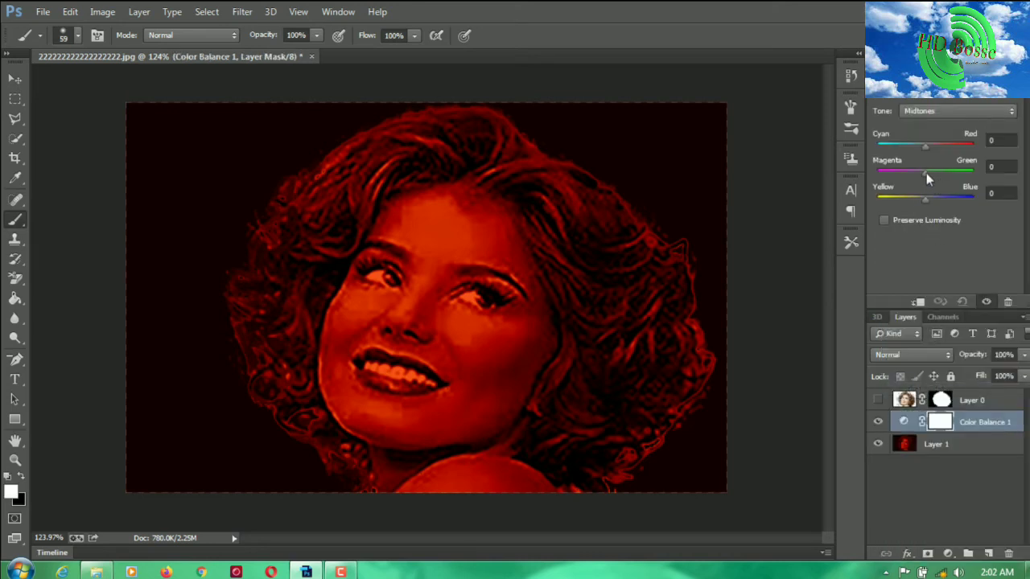
pyautogui.moveTo(926, 173); pyautogui.dragTo(954, 146)
pyautogui.moveTo(924, 198); pyautogui.dragTo(969, 201)
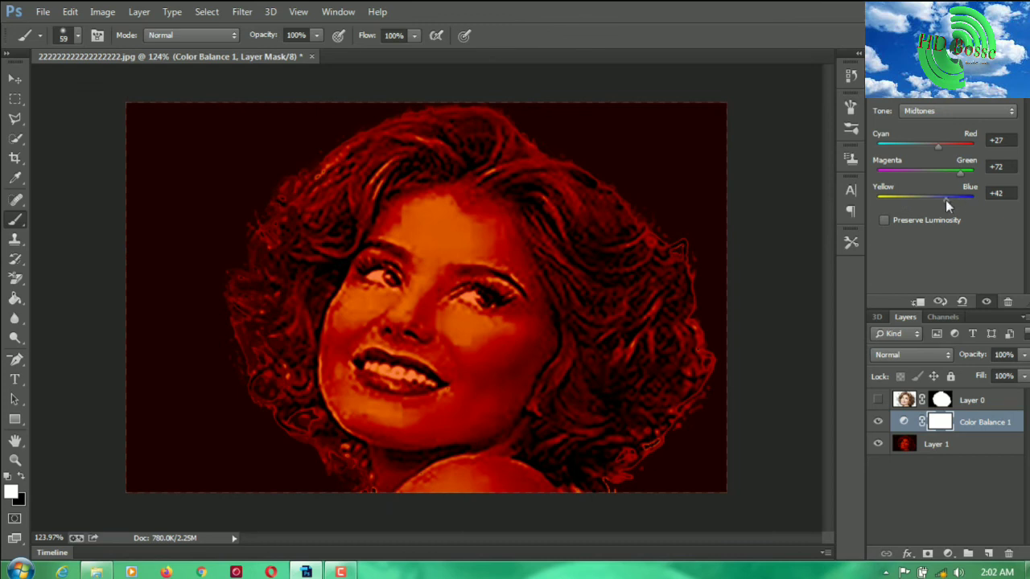
# Add a Brightness/Contrast adjustment above the Color Balance layer with brightness 77 and contrast 12.
pyautogui.click(948, 553)
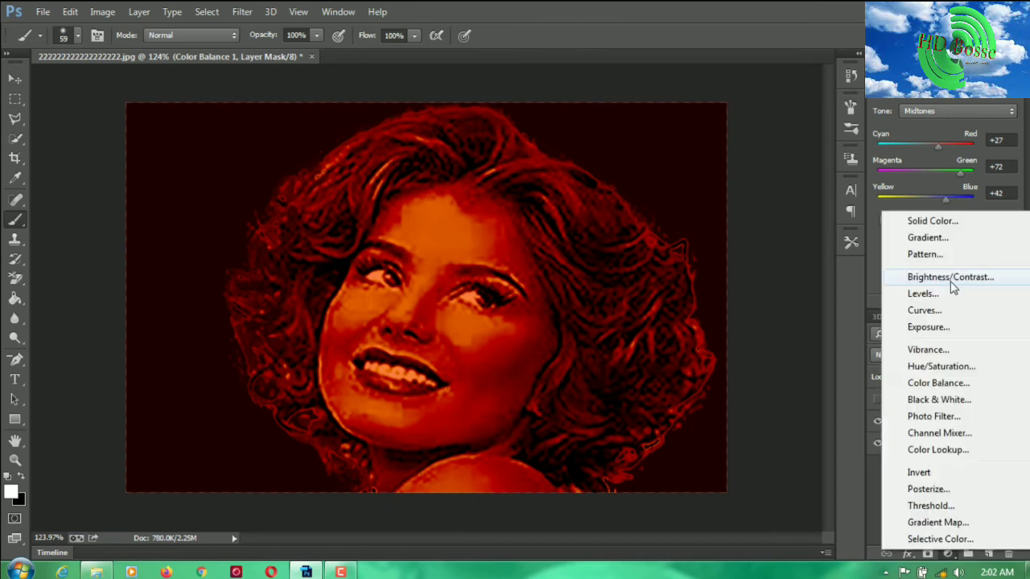
pyautogui.click(952, 281)
pyautogui.moveTo(944, 151); pyautogui.dragTo(972, 173)
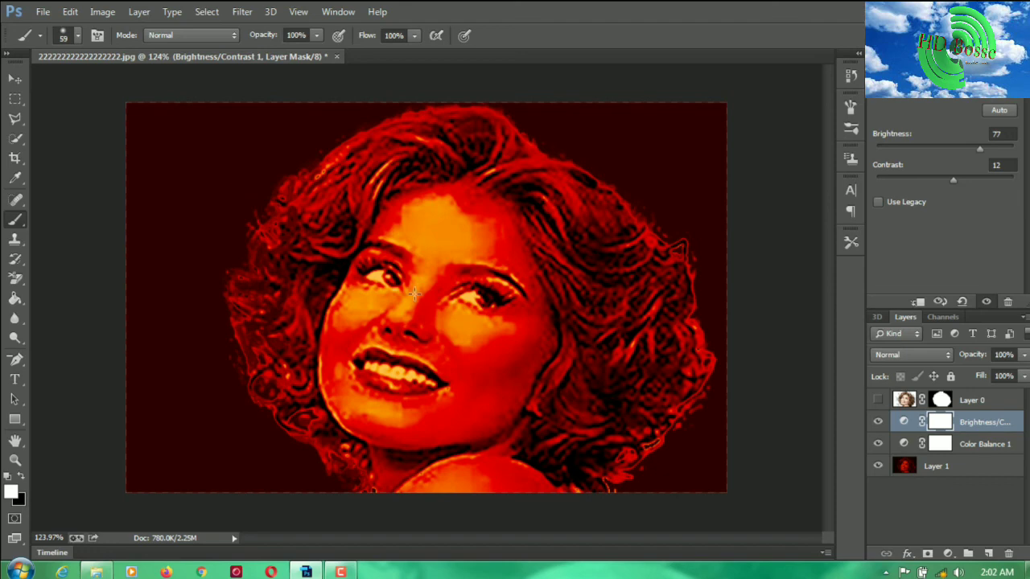
# Merge the visible adjustment layers with Layer 1, and check the result with Layer 0 shown and hidden.
pyautogui.rightClick(964, 468)
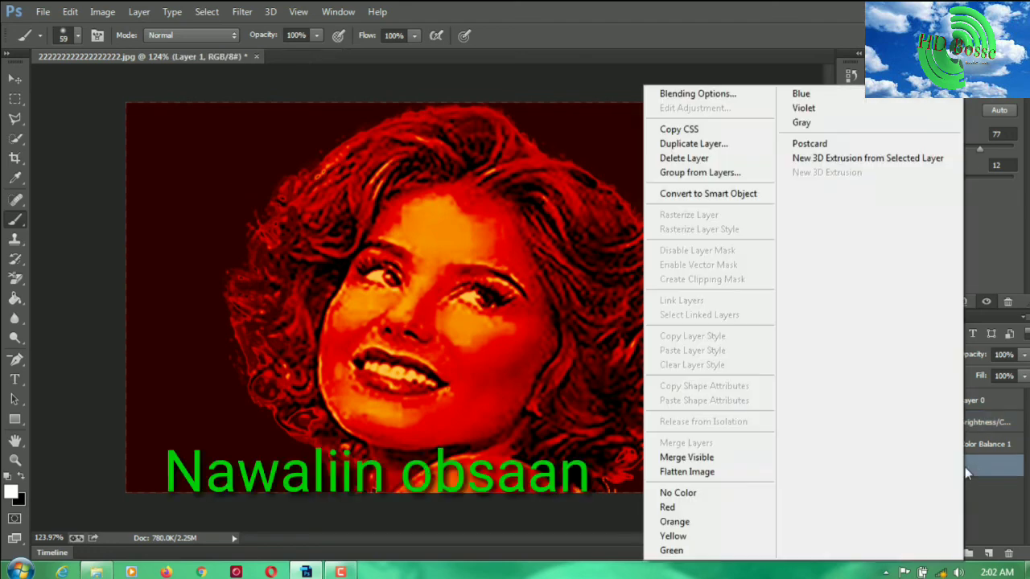
pyautogui.click(729, 459)
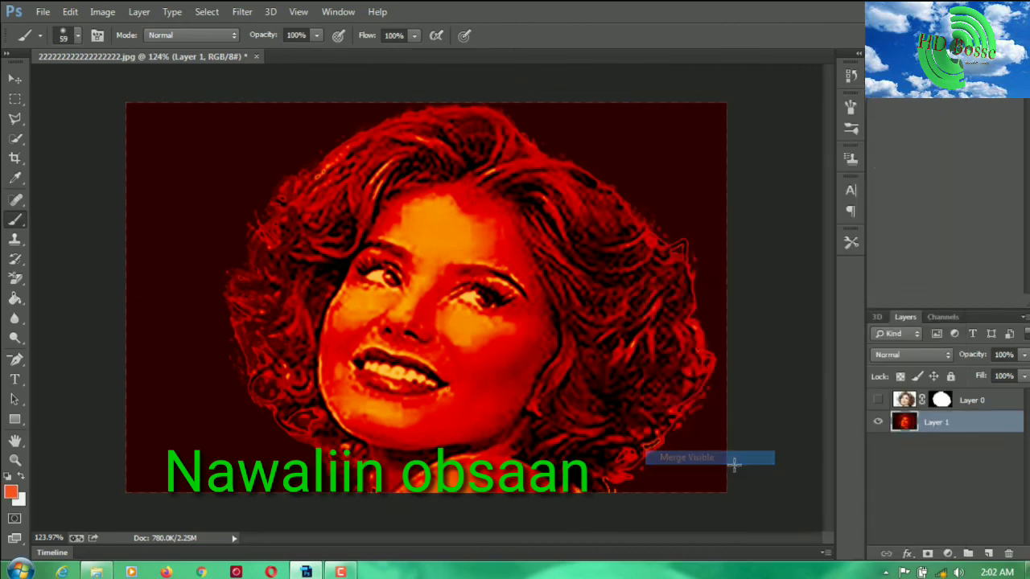
pyautogui.click(877, 401)
pyautogui.click(876, 401)
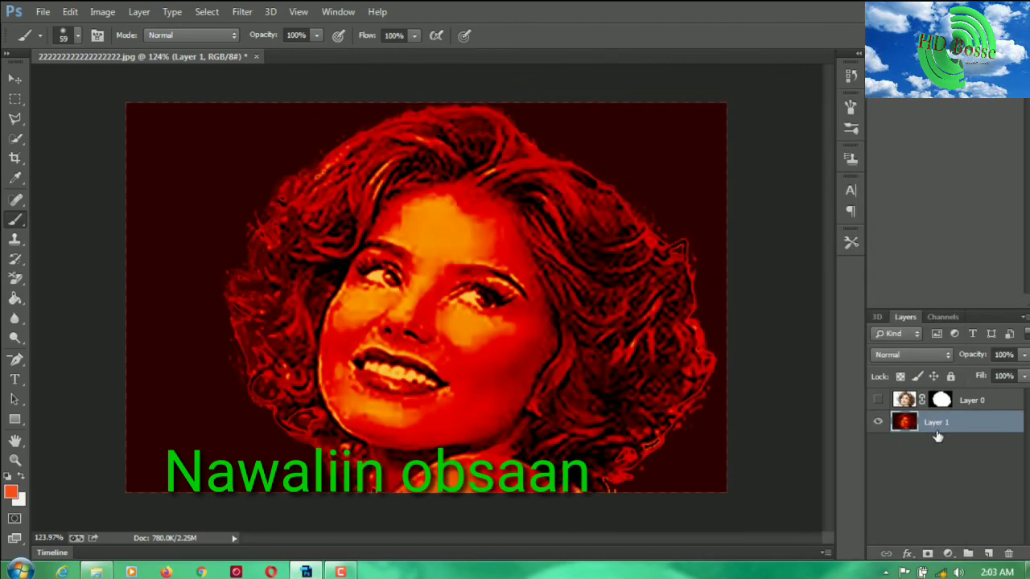
# Select Layer 0, leave it hidden, and lower the brush opacity to 37%.
pyautogui.click(876, 400)
pyautogui.click(965, 400)
pyautogui.click(876, 400)
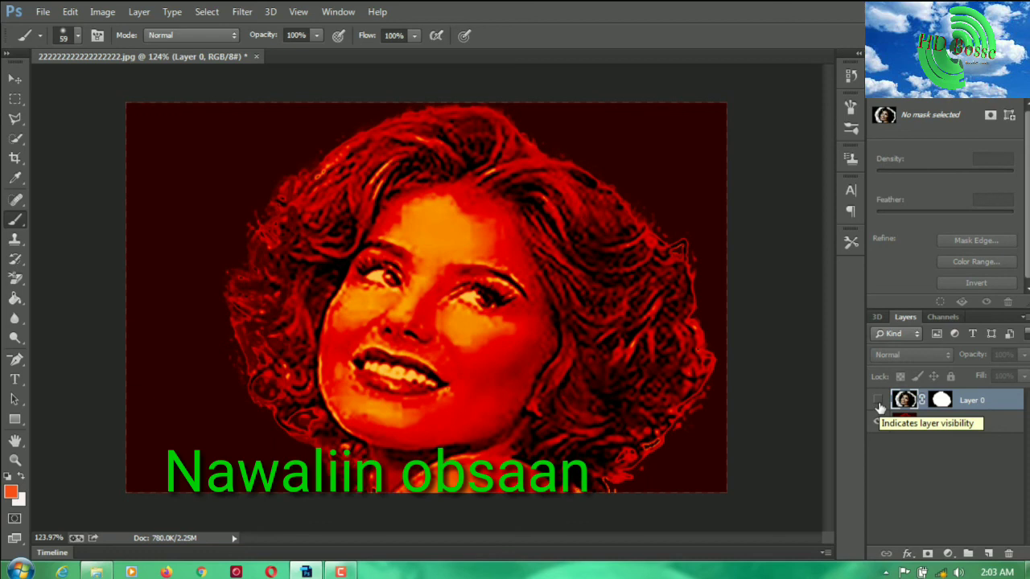
pyautogui.click(317, 34)
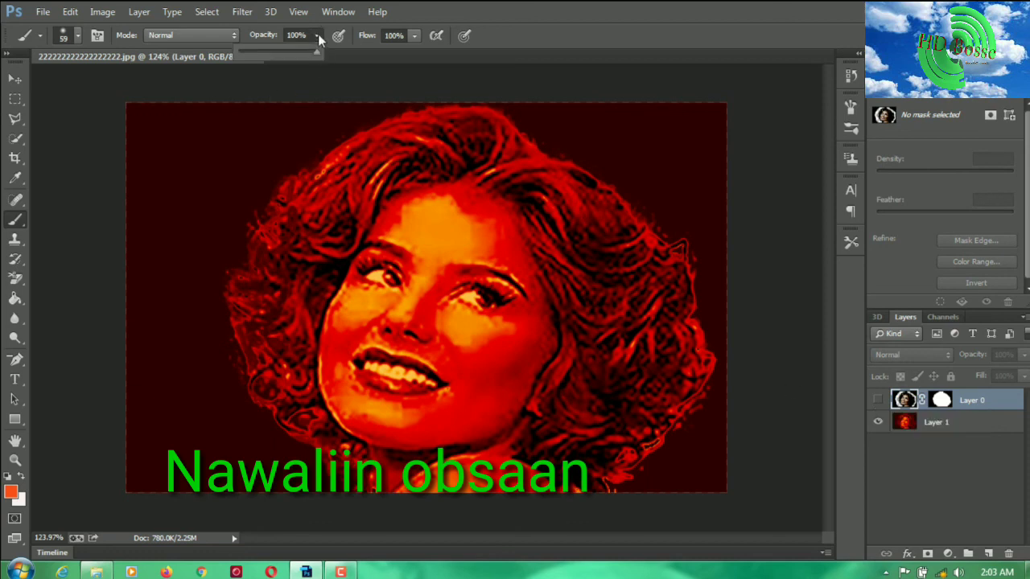
pyautogui.click(268, 53)
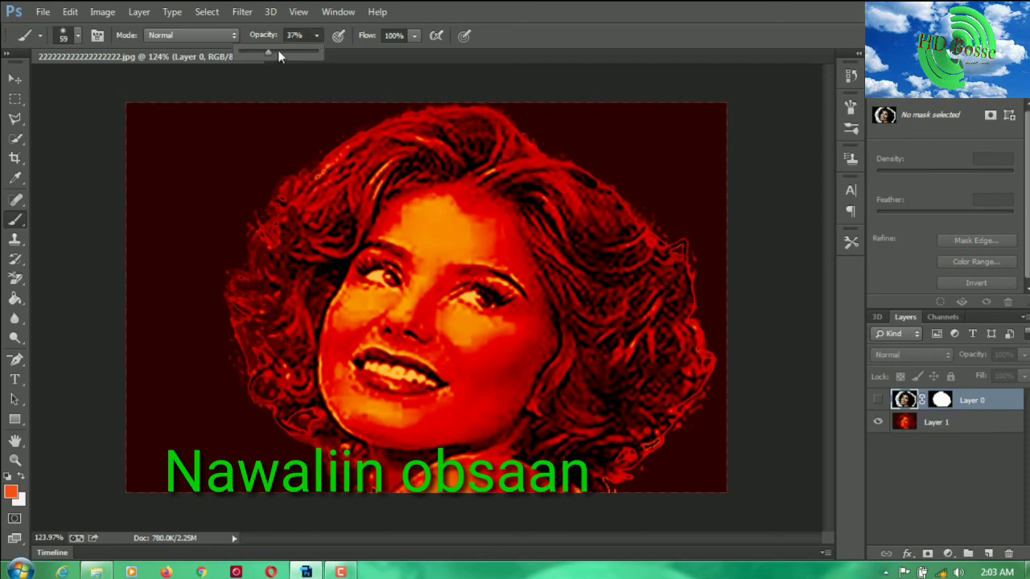